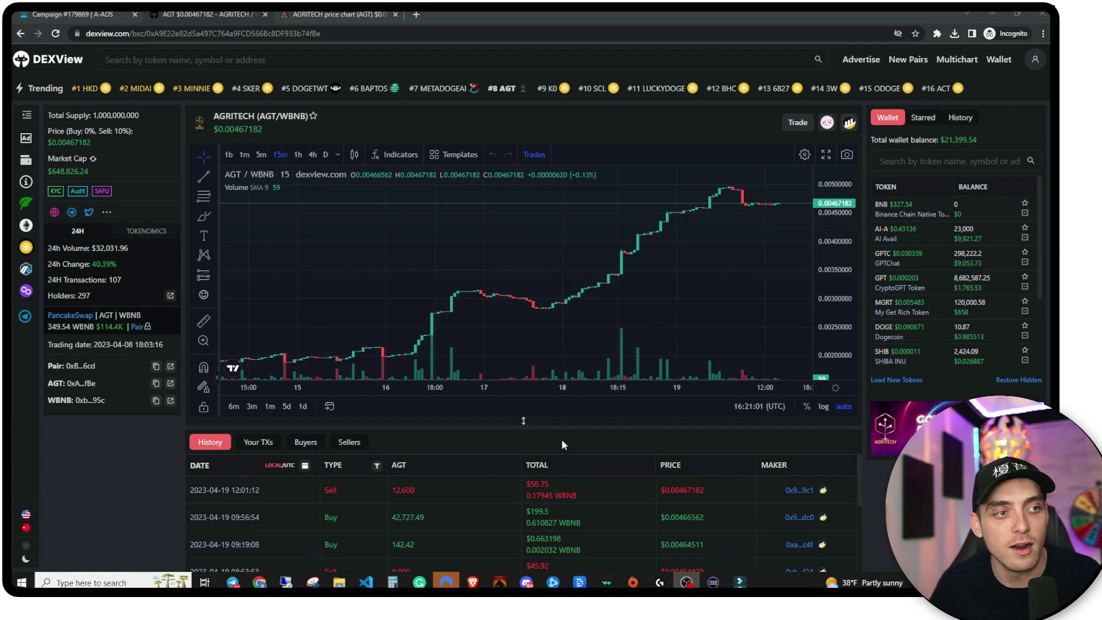
# - Drag the chart's bottom divider down to make the AGRITECH price chart taller
pyautogui.moveTo(525, 419); pyautogui.dragTo(523, 495)
pyautogui.scroll(-3, 840, 256)
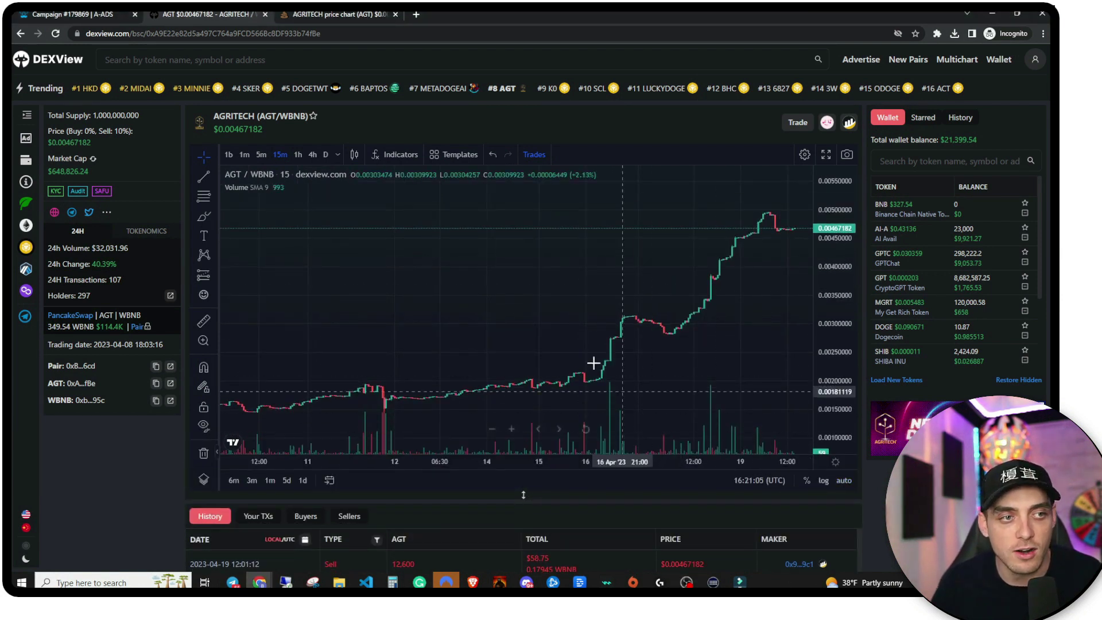
pyautogui.scroll(-3, 466, 336)
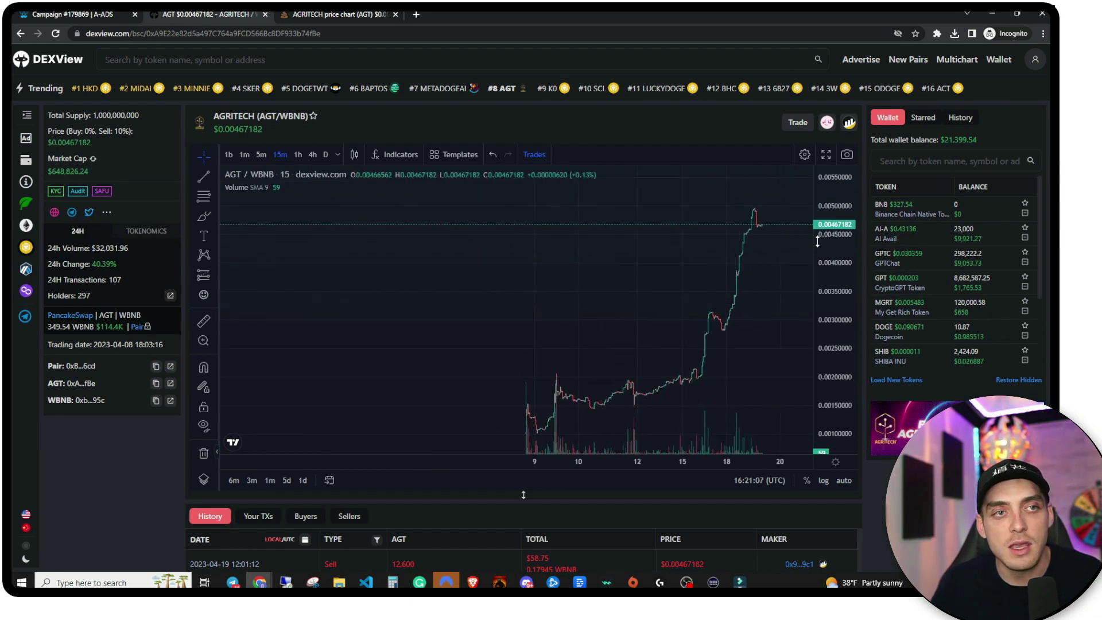
pyautogui.scroll(2, 533, 345)
pyautogui.scroll(1, 568, 336)
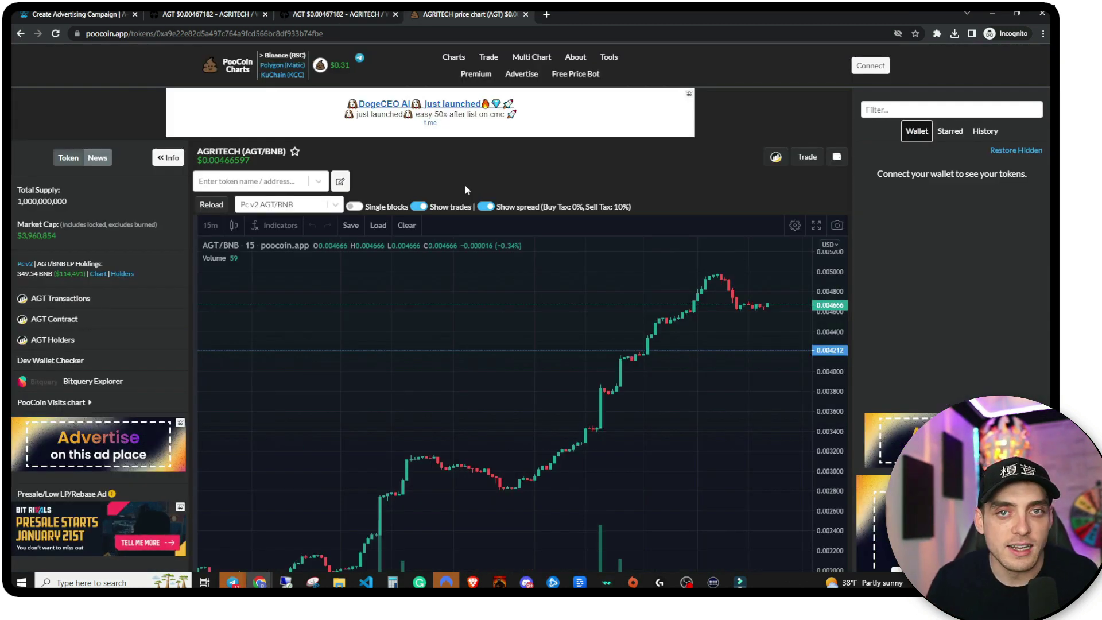
# - Switch back to the A-ADS Create Advertising Campaign page targeting dexview.com
pyautogui.click(63, 13)
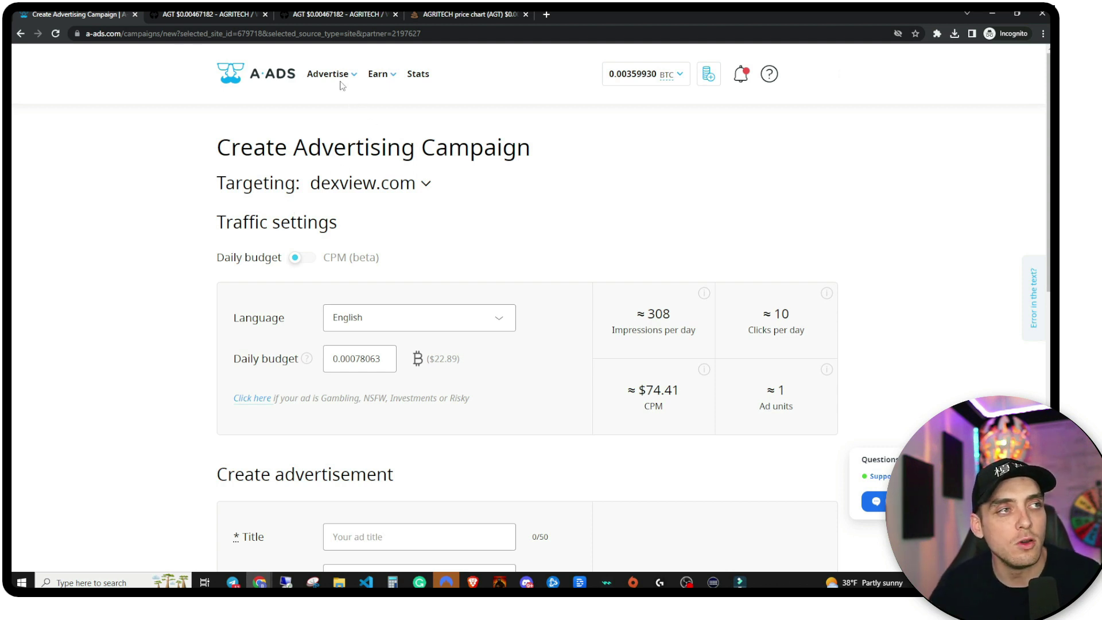
# - Browse the All traffic categories, then return to the dexview.com targeted campaign
pyautogui.click(361, 108)
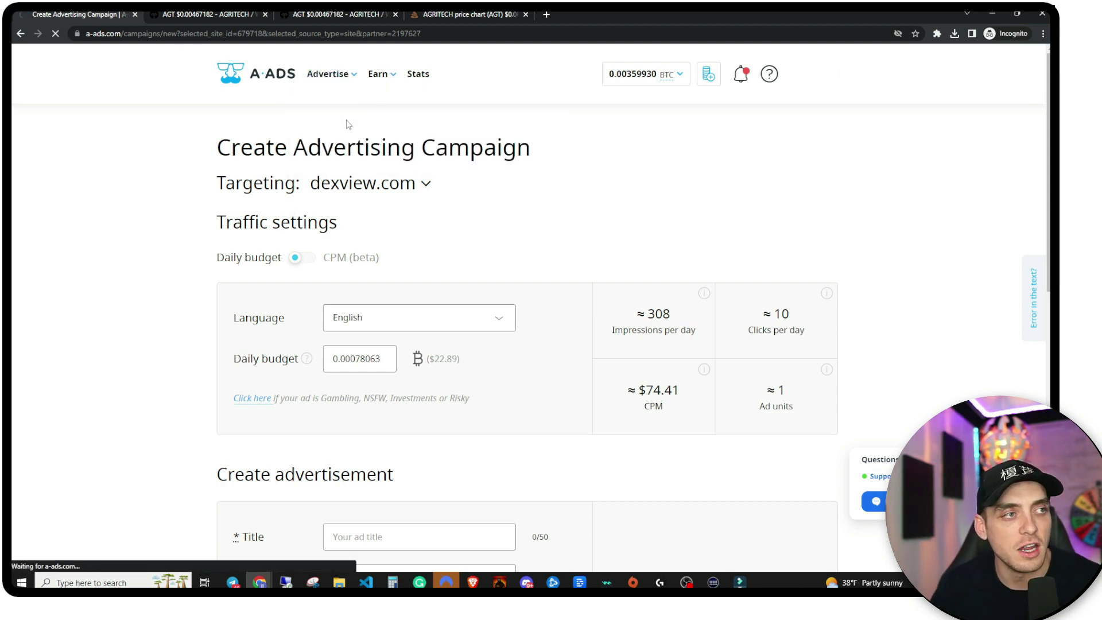
pyautogui.click(318, 183)
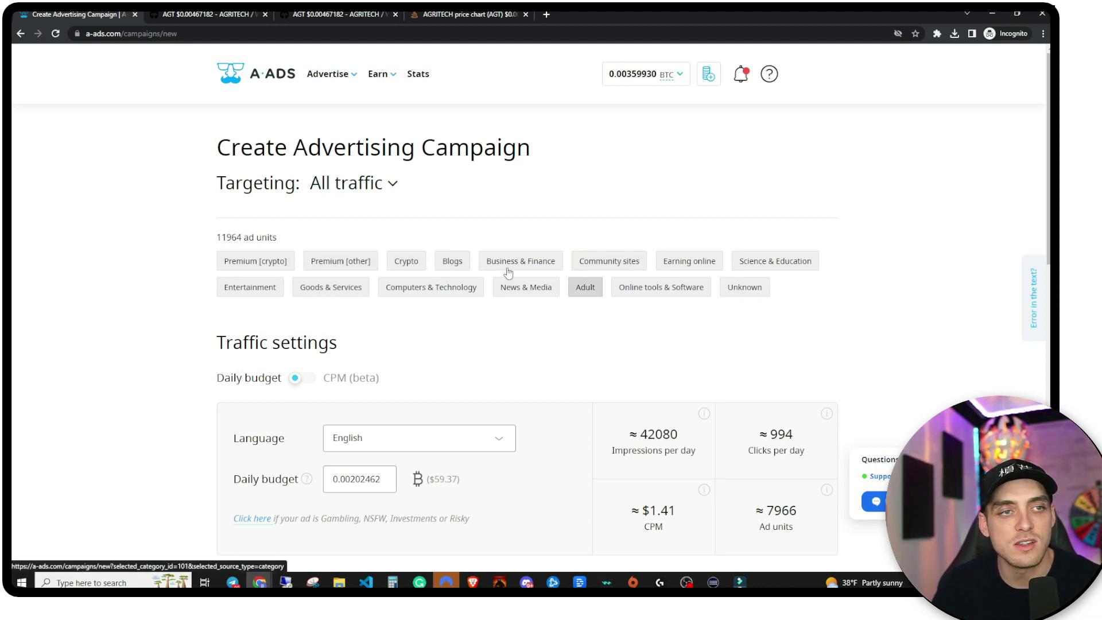
pyautogui.click(20, 34)
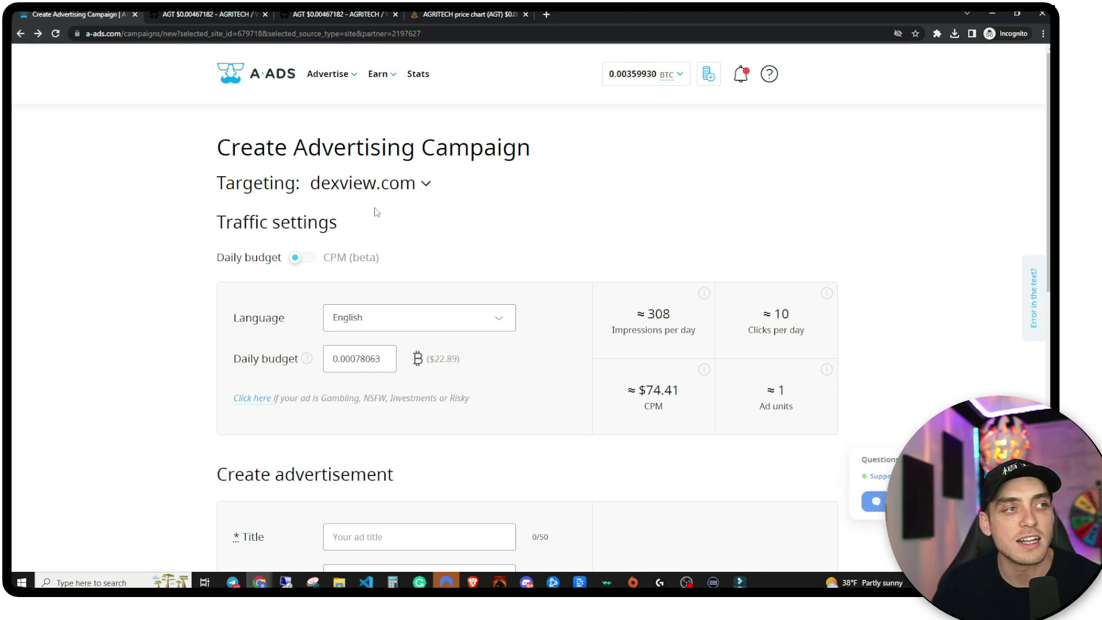
# - Expand dexview.com's details and highlight ad unit #2177768, tagged Crypto, Business & Finance, Premium
pyautogui.click(373, 184)
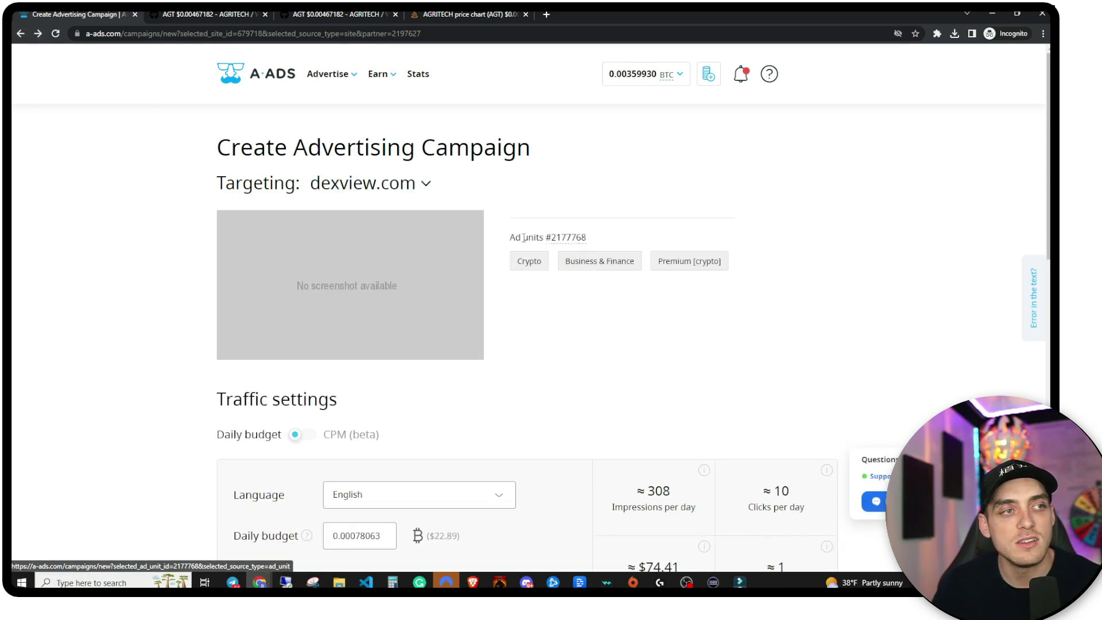
pyautogui.moveTo(509, 238); pyautogui.dragTo(562, 241)
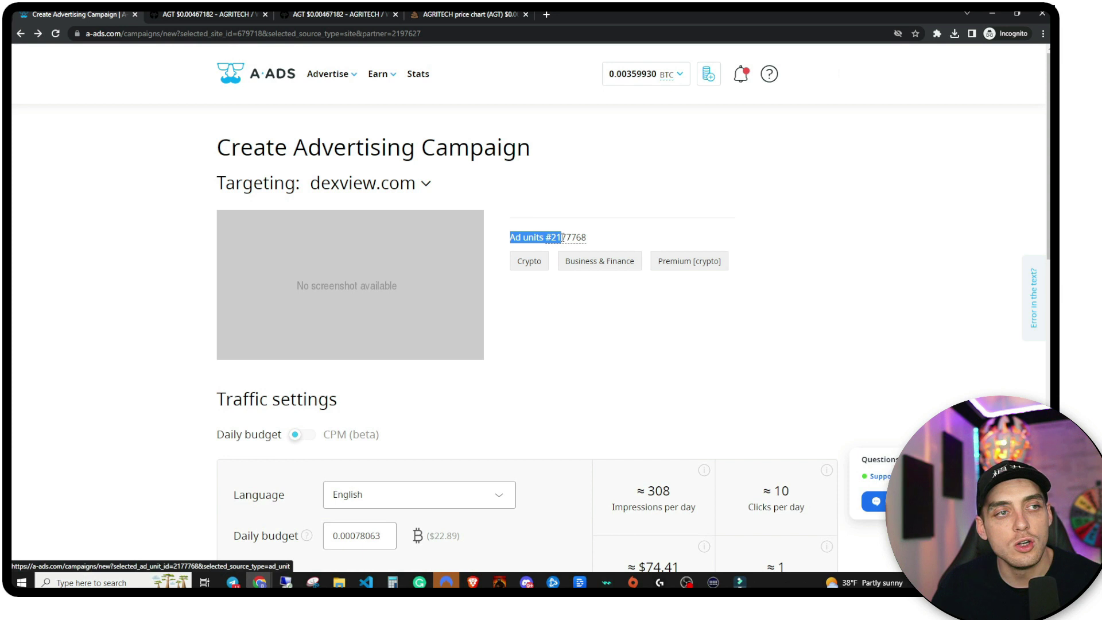
pyautogui.click(515, 235)
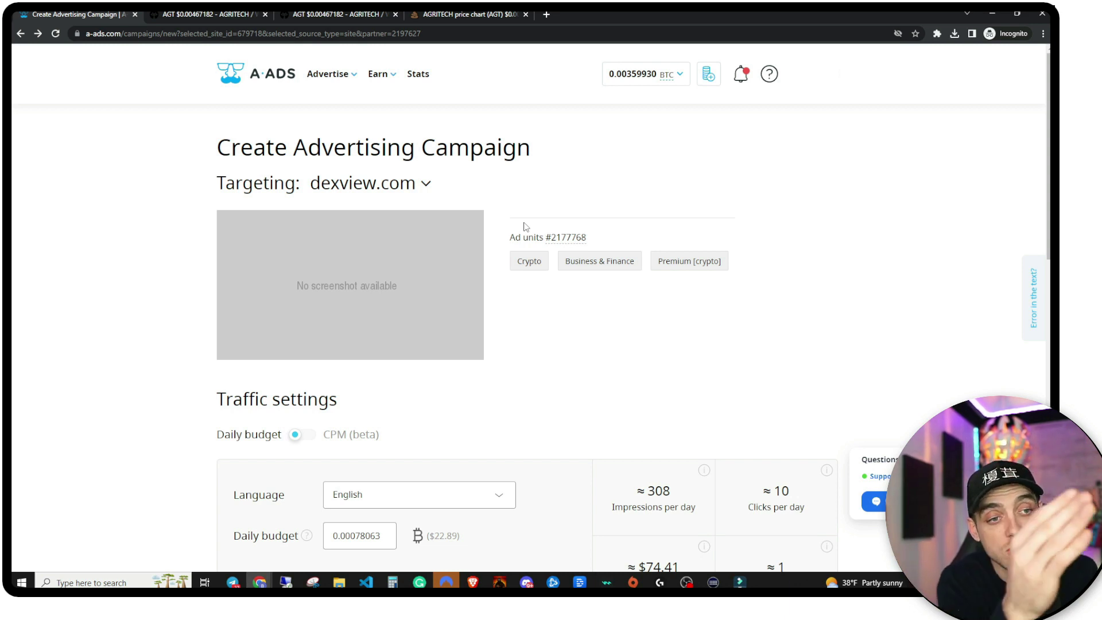
# - Collapse the ad unit details and lower the daily budget to 0.0001 BTC (~$2.93)
pyautogui.click(417, 189)
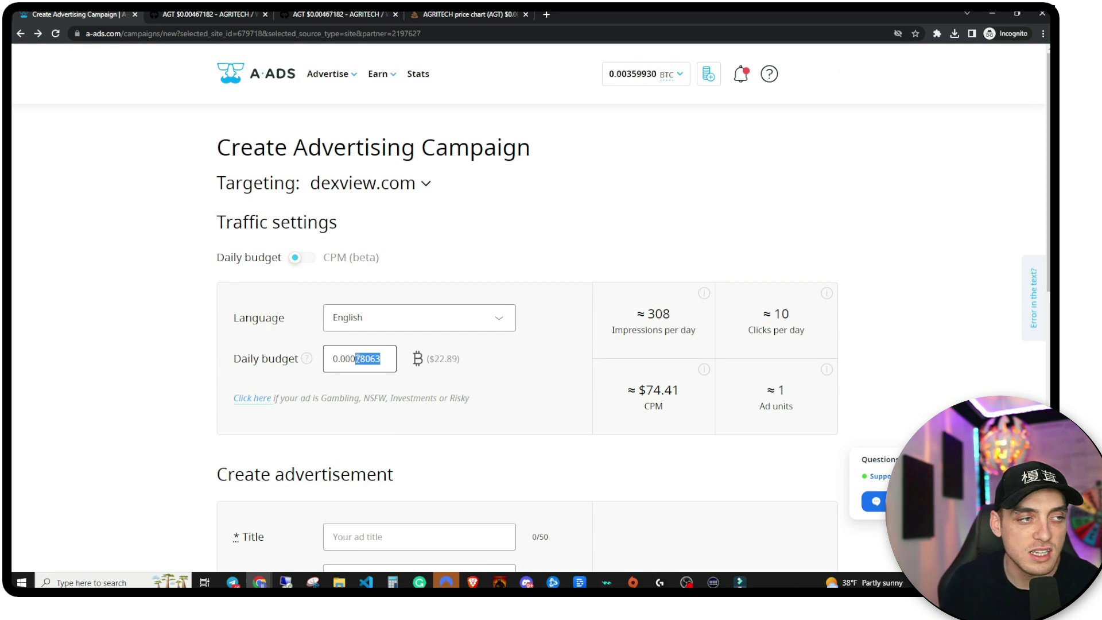
pyautogui.write('01')
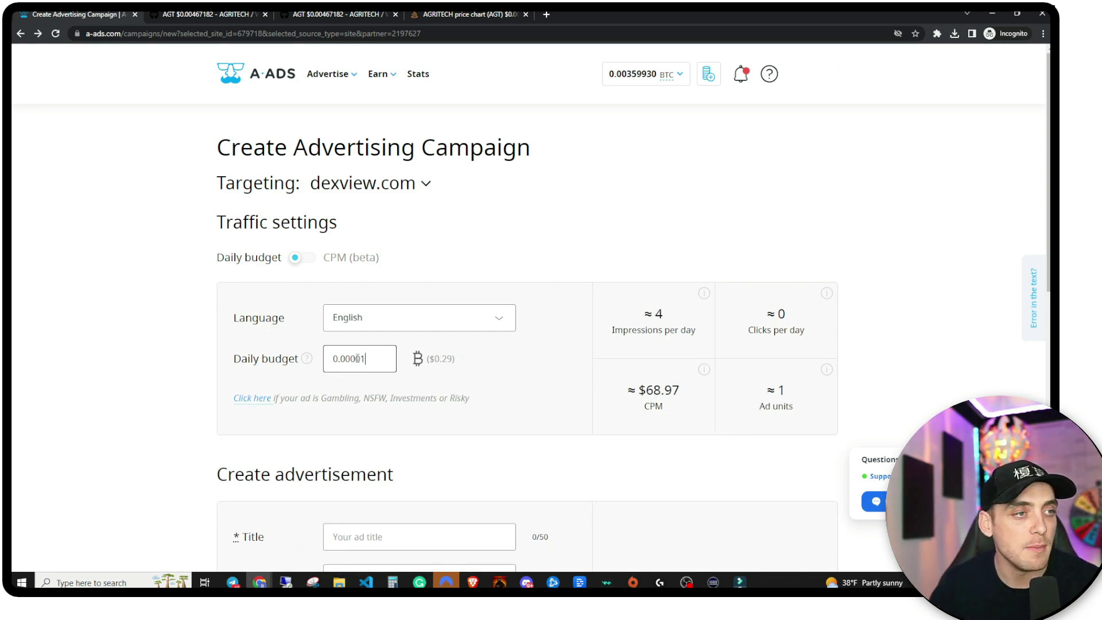
pyautogui.press('BackSpace')
pyautogui.press('BackSpace')
pyautogui.write('1')
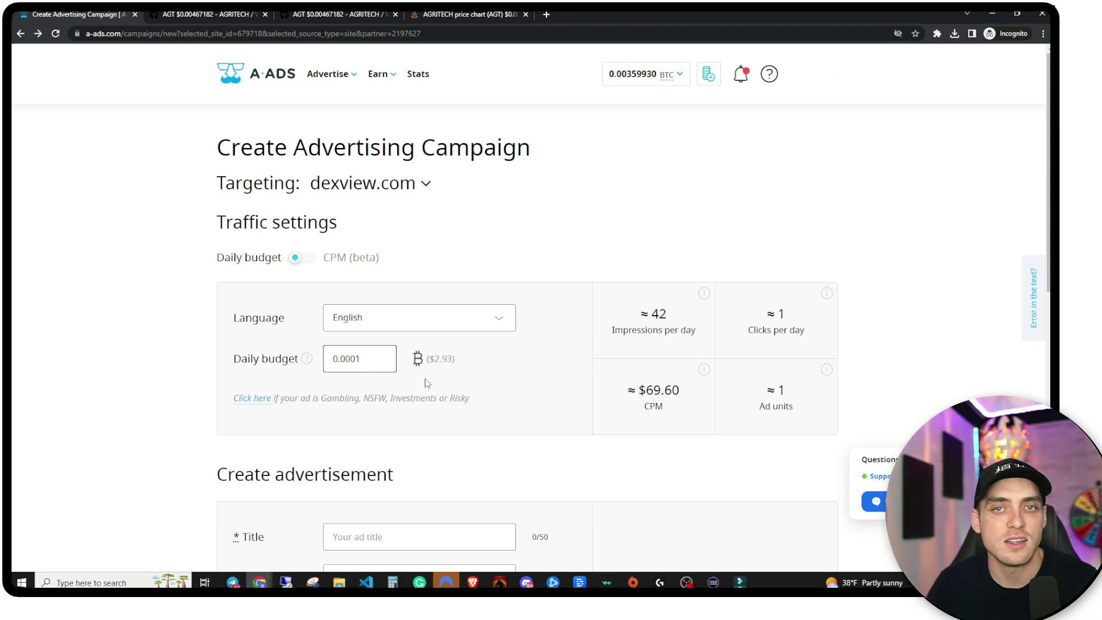
pyautogui.scroll(-2, 417, 380)
pyautogui.scroll(-1, 379, 389)
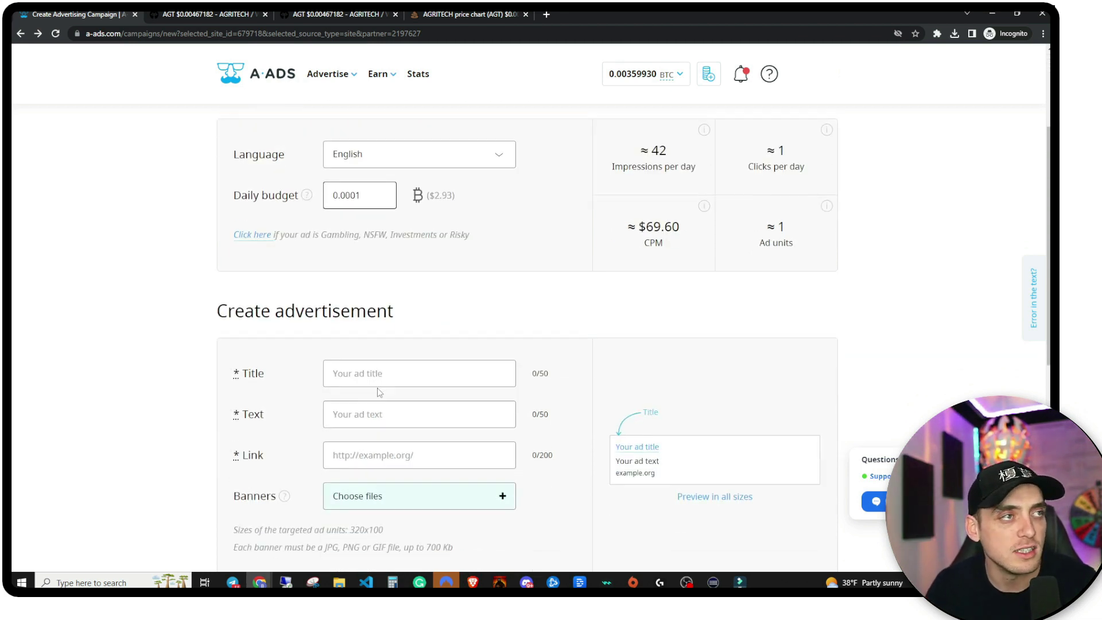
# - Move through the empty Title, Text and Link fields of the Create advertisement form
pyautogui.click(367, 376)
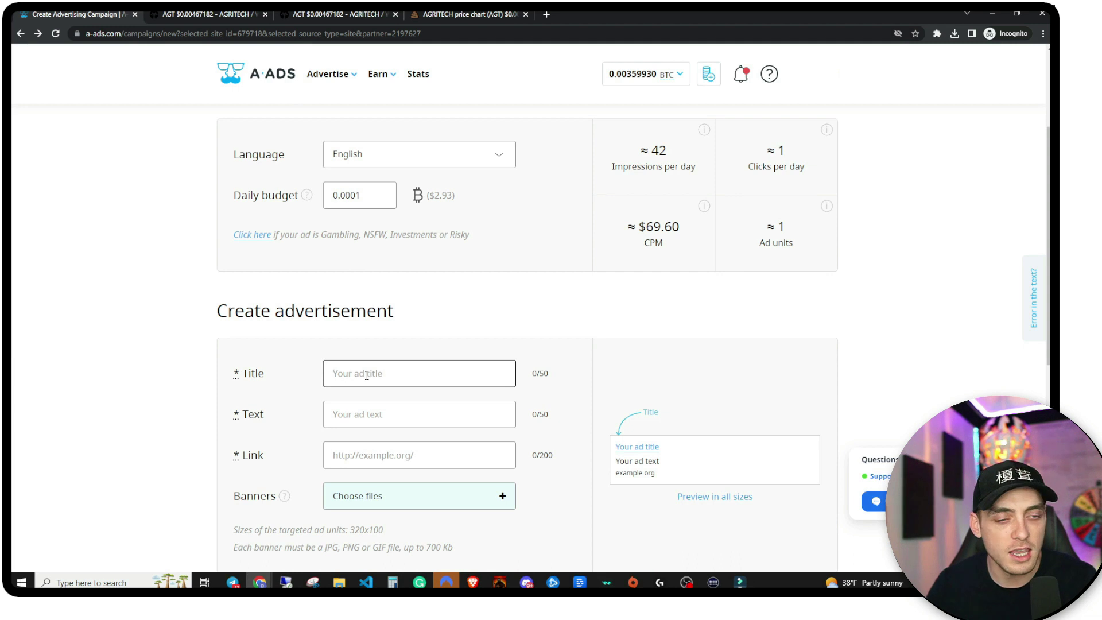
pyautogui.scroll(-2, 393, 274)
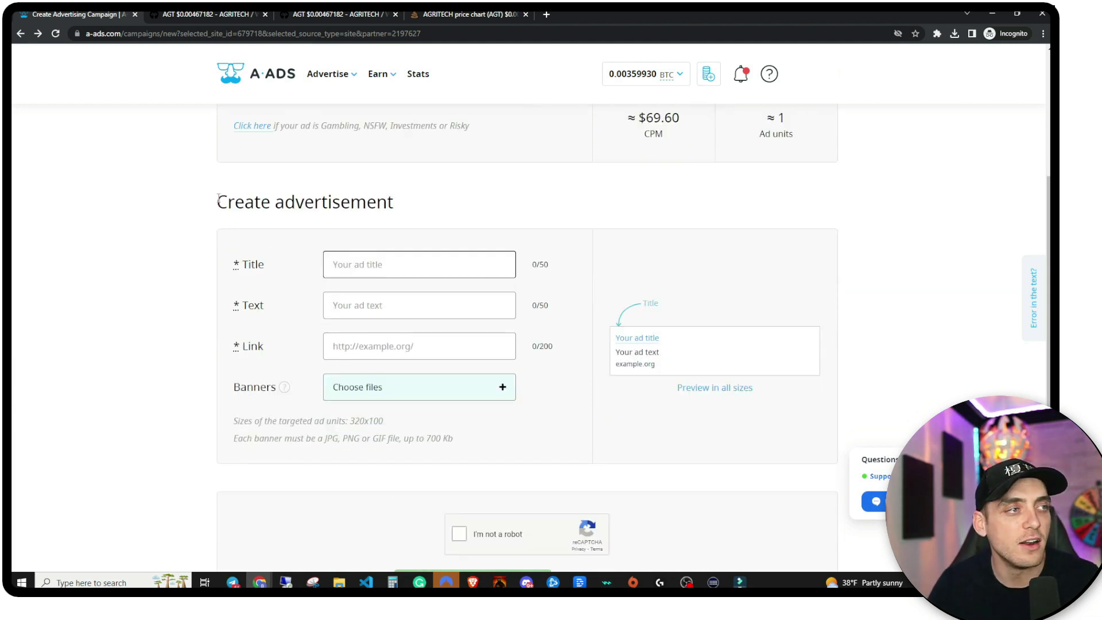
pyautogui.moveTo(285, 266); pyautogui.dragTo(378, 220)
pyautogui.click(248, 264)
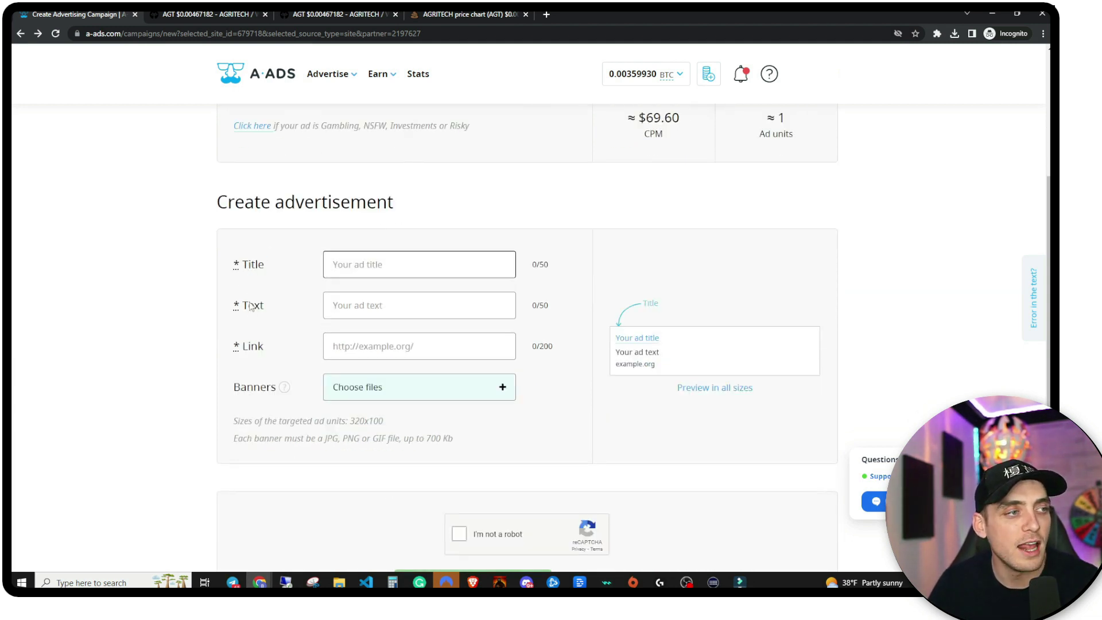
pyautogui.click(250, 305)
pyautogui.click(256, 346)
pyautogui.click(255, 391)
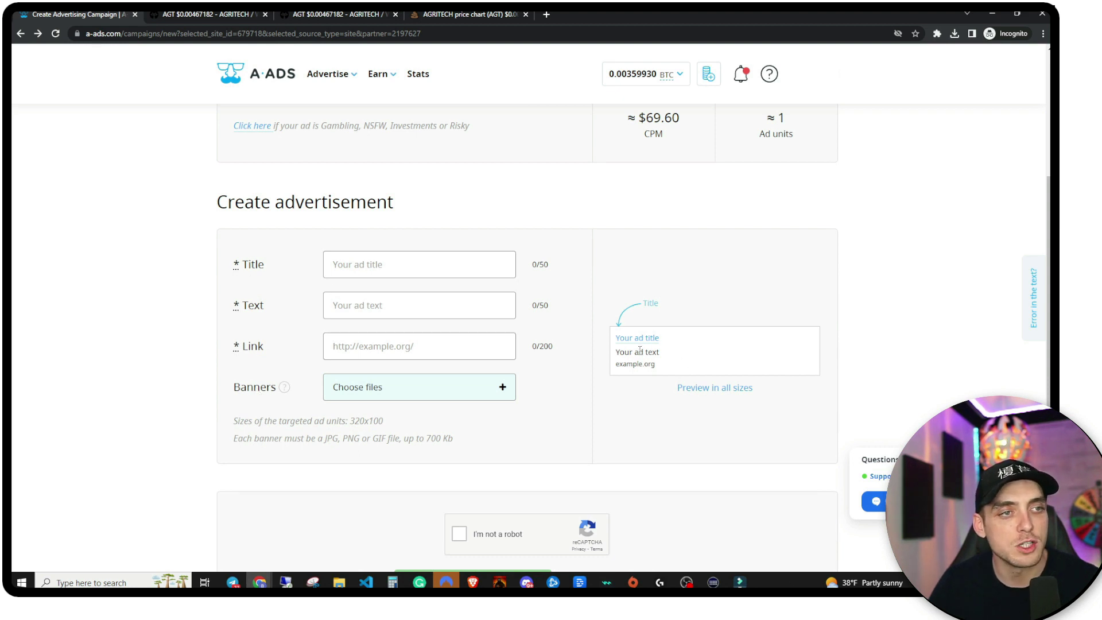
pyautogui.scroll(-1, 639, 349)
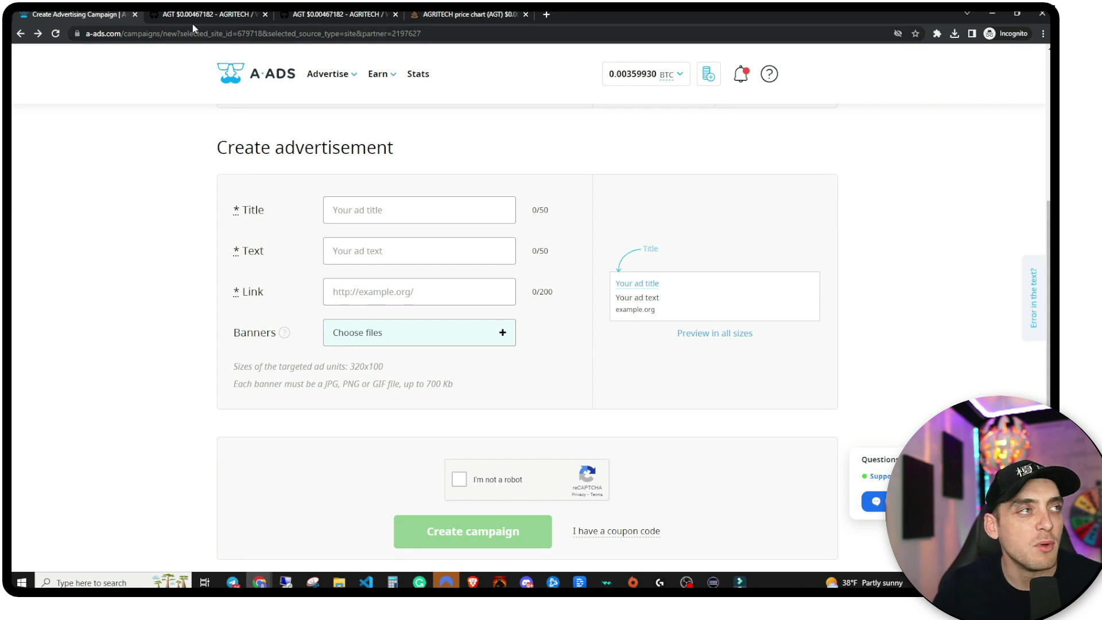
# - Reload the PooCoin AGRITECH chart page twice to rotate the sidebar ads
pyautogui.click(455, 17)
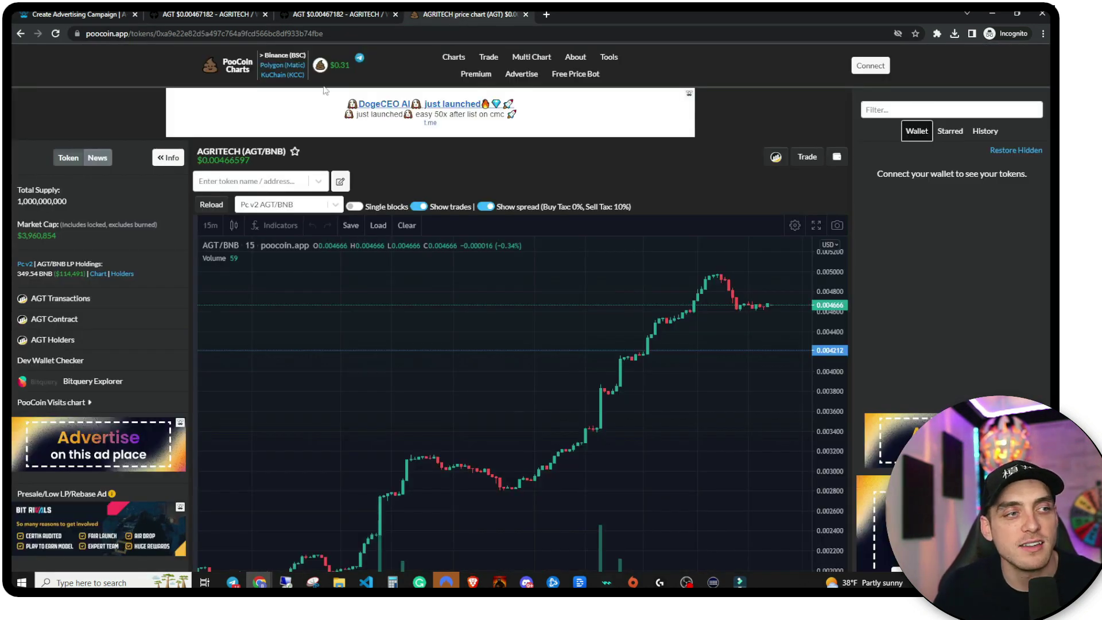
pyautogui.click(54, 33)
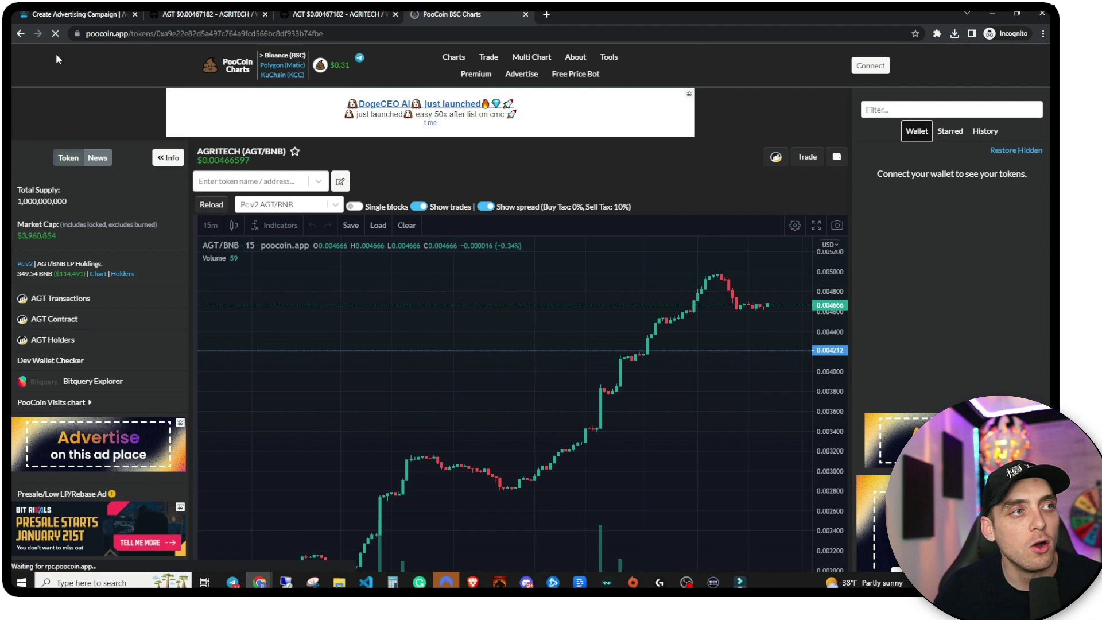
pyautogui.scroll(-3, 171, 115)
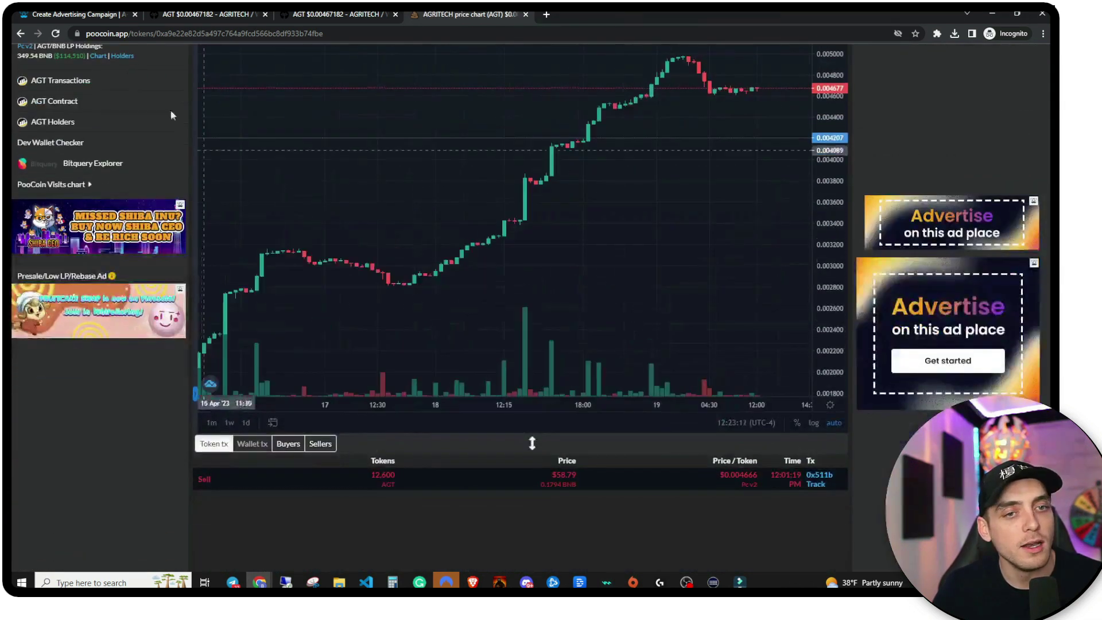
pyautogui.click(54, 33)
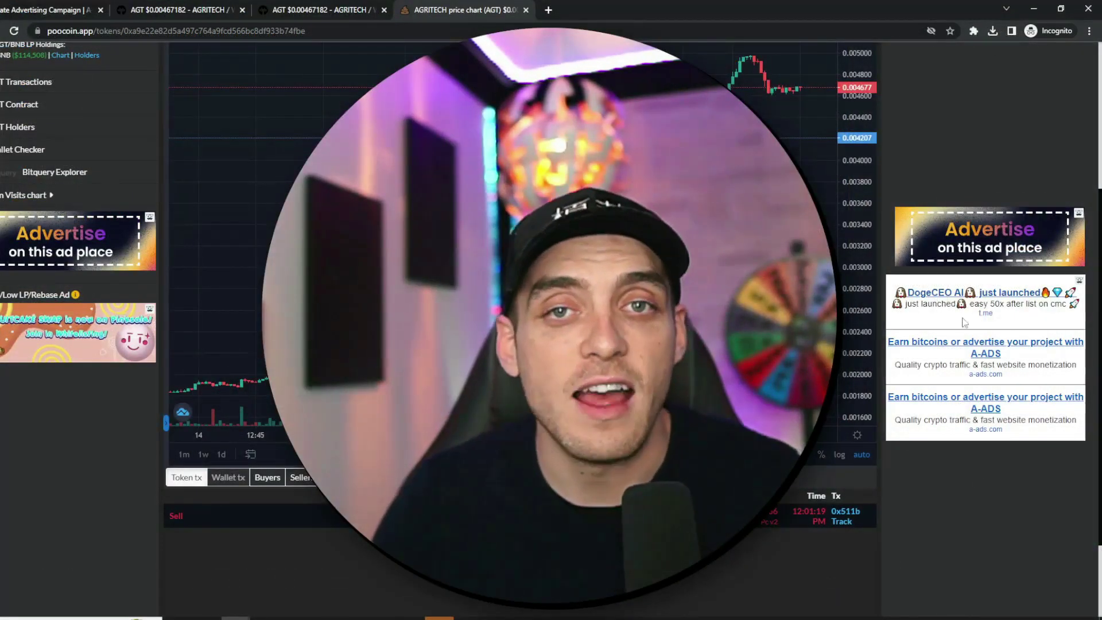
# - Highlight the A-ADS text ads in PooCoin's right sidebar as examples
pyautogui.moveTo(911, 304); pyautogui.dragTo(1015, 315)
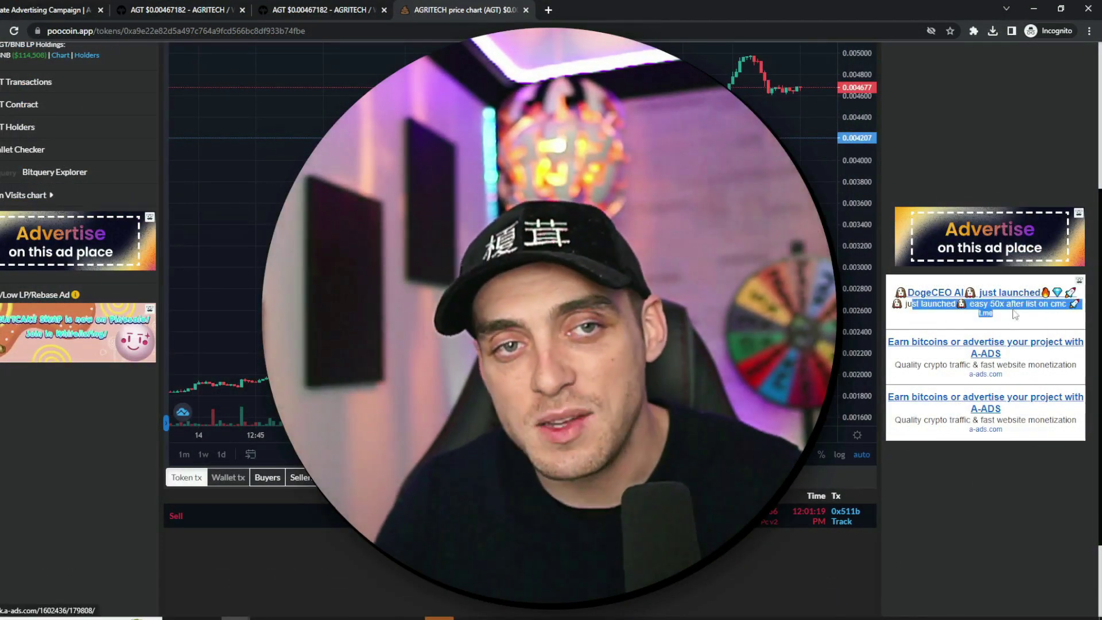
pyautogui.click(1015, 316)
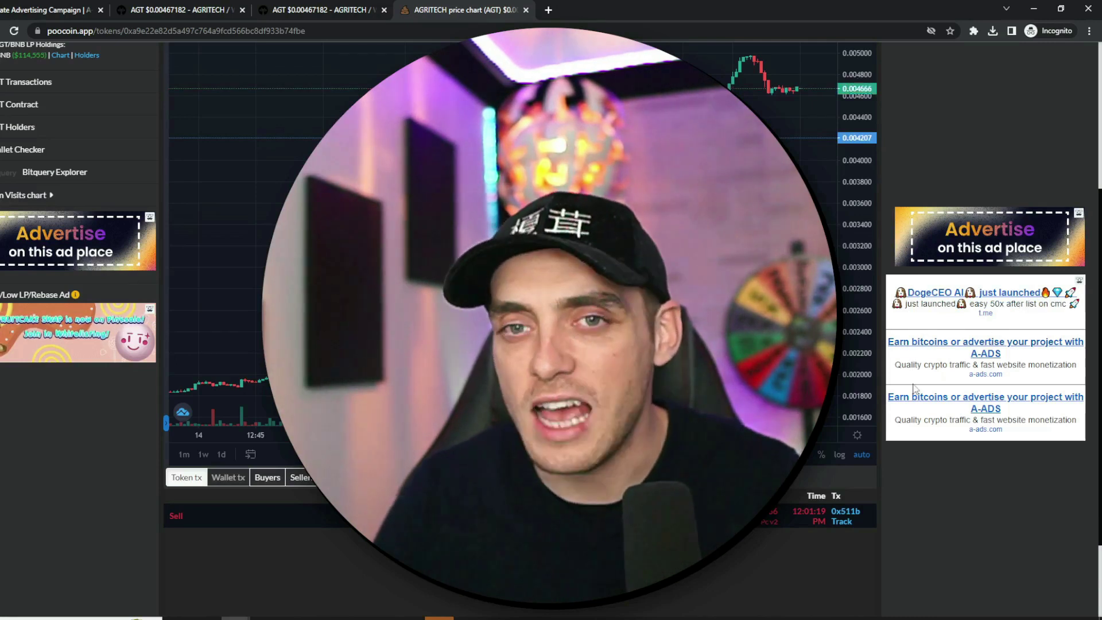
pyautogui.moveTo(907, 366); pyautogui.dragTo(944, 365)
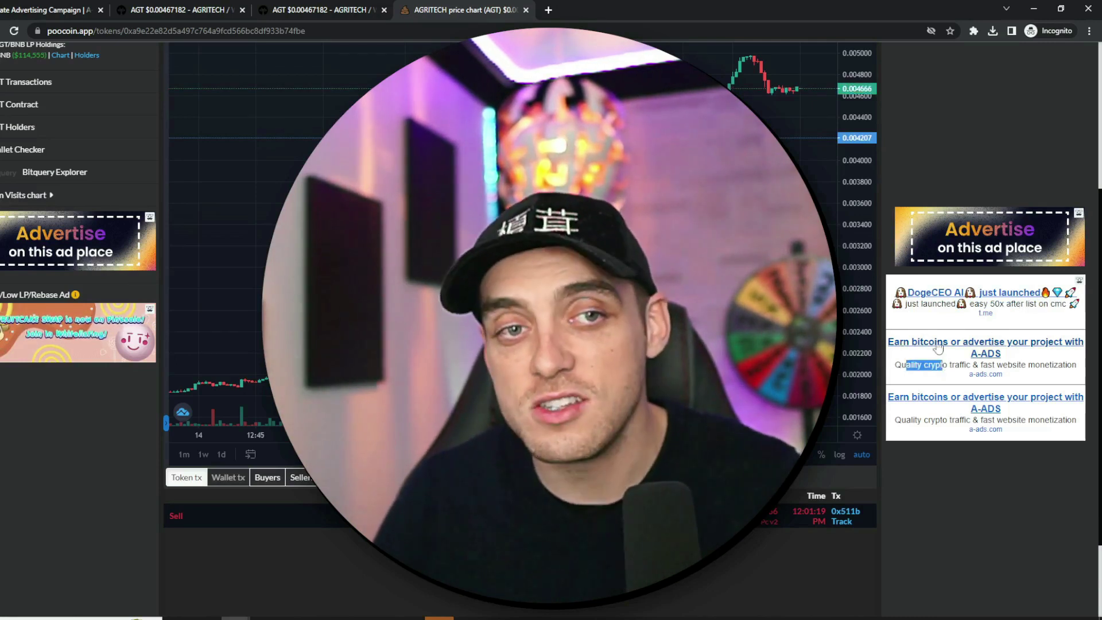
pyautogui.click(947, 357)
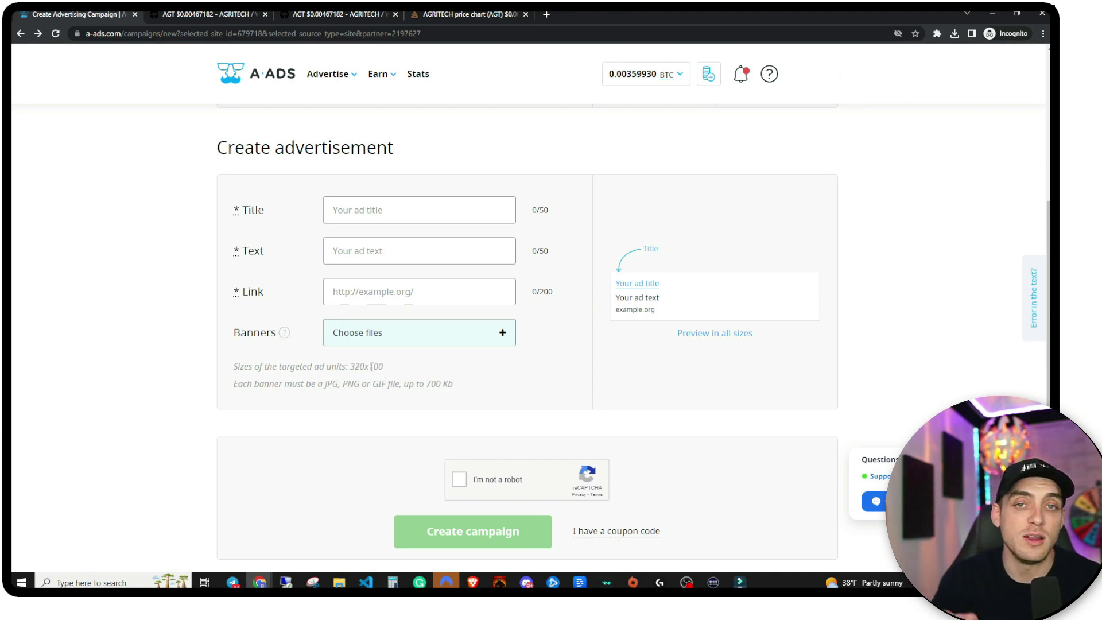
# - Enter 'Ad example' as both the ad's title and its text
pyautogui.click(363, 210)
pyautogui.write('Ad example')
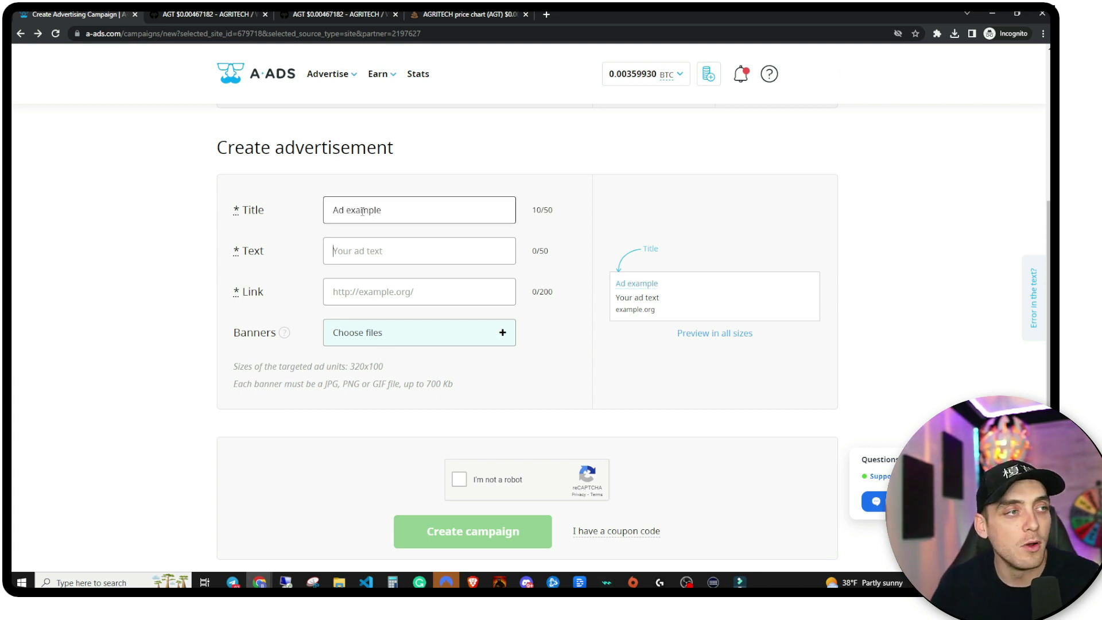
pyautogui.press('Tab')
pyautogui.write('A')
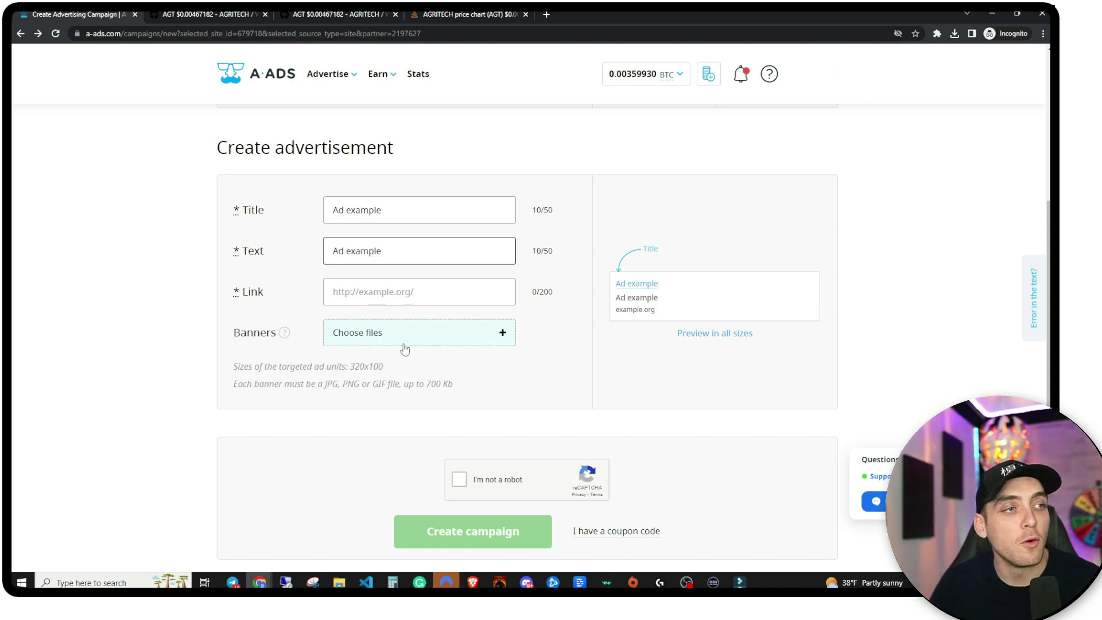
# - Reload DEXView's AGRITECH (AGT/WBNB) chart page to copy its address for the ad link
pyautogui.click(366, 15)
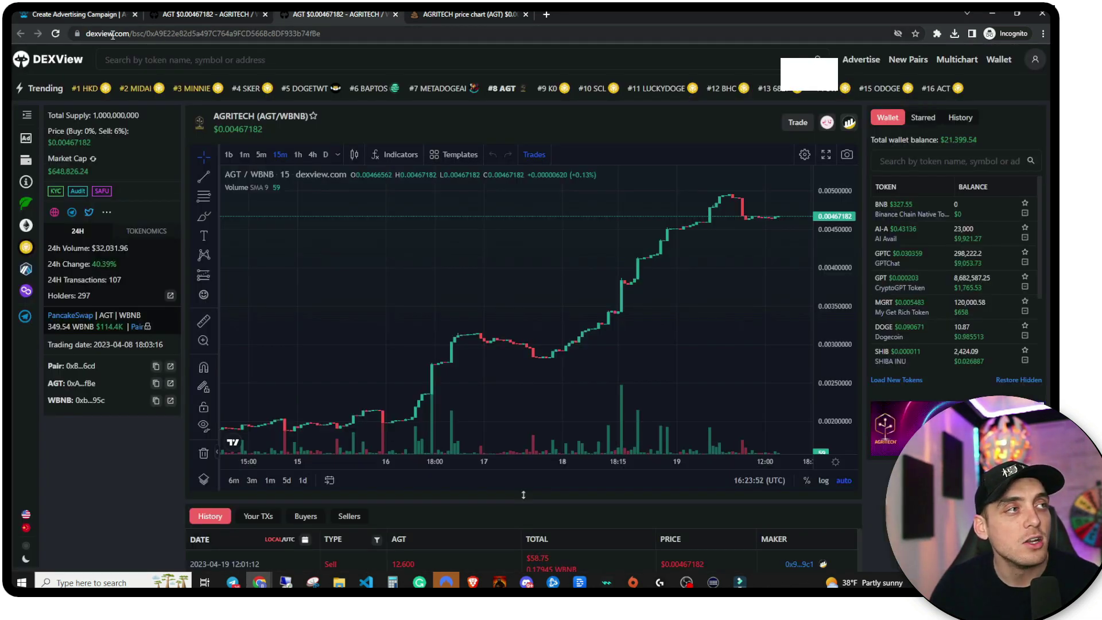
pyautogui.click(54, 34)
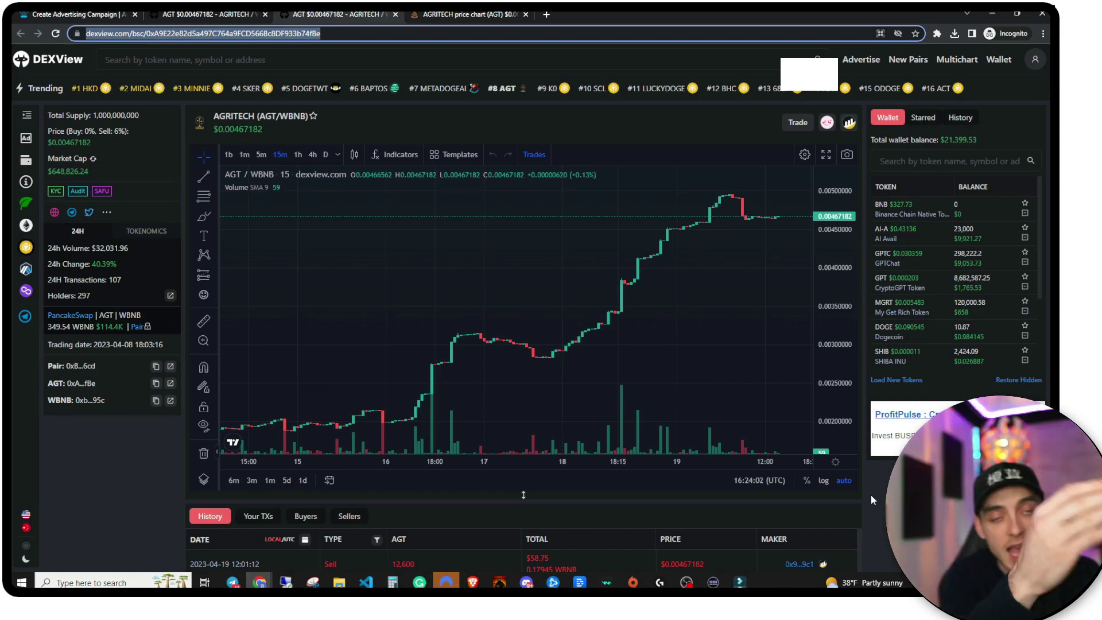
# - Paste the DEXView AGRITECH chart address into the ad's Link field
pyautogui.click(62, 15)
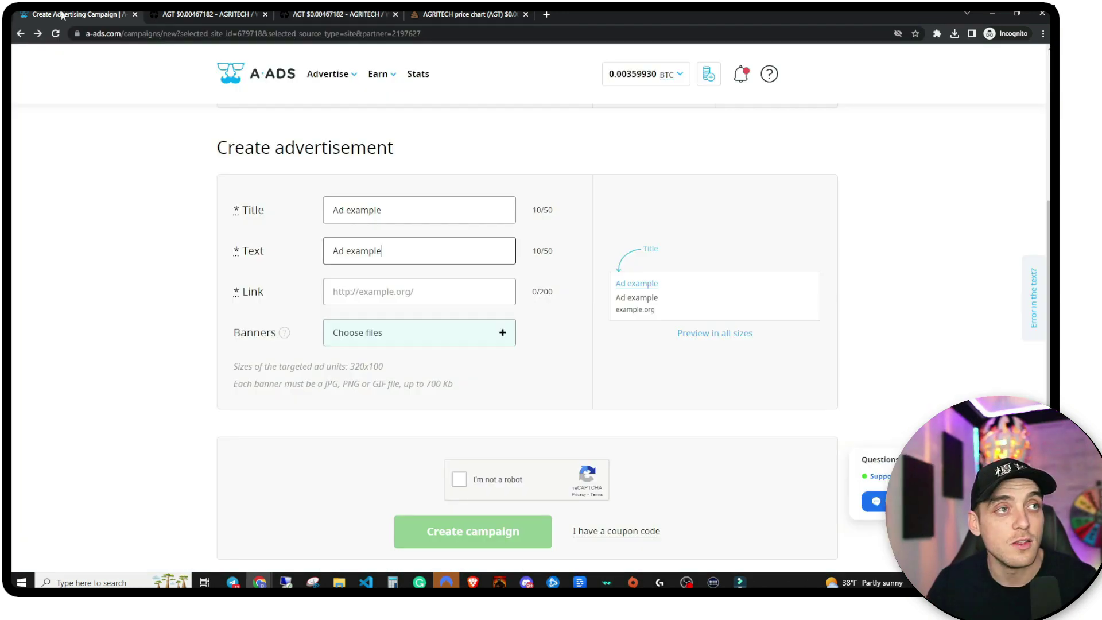
pyautogui.click(356, 292)
pyautogui.hotkey('ctrl', 'v')
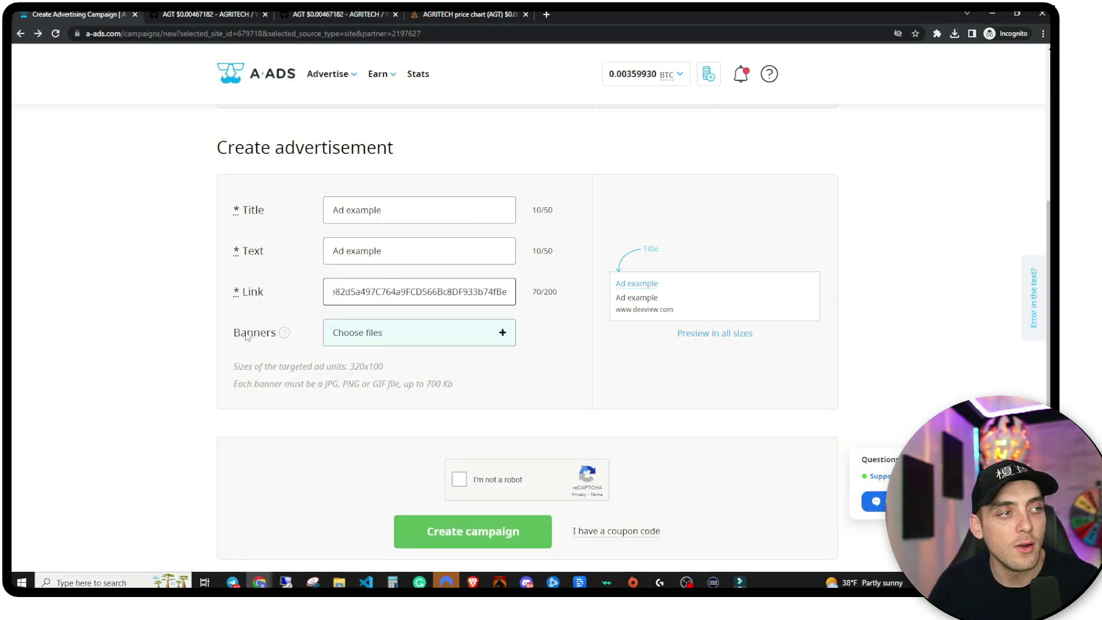
pyautogui.moveTo(241, 334); pyautogui.dragTo(254, 338)
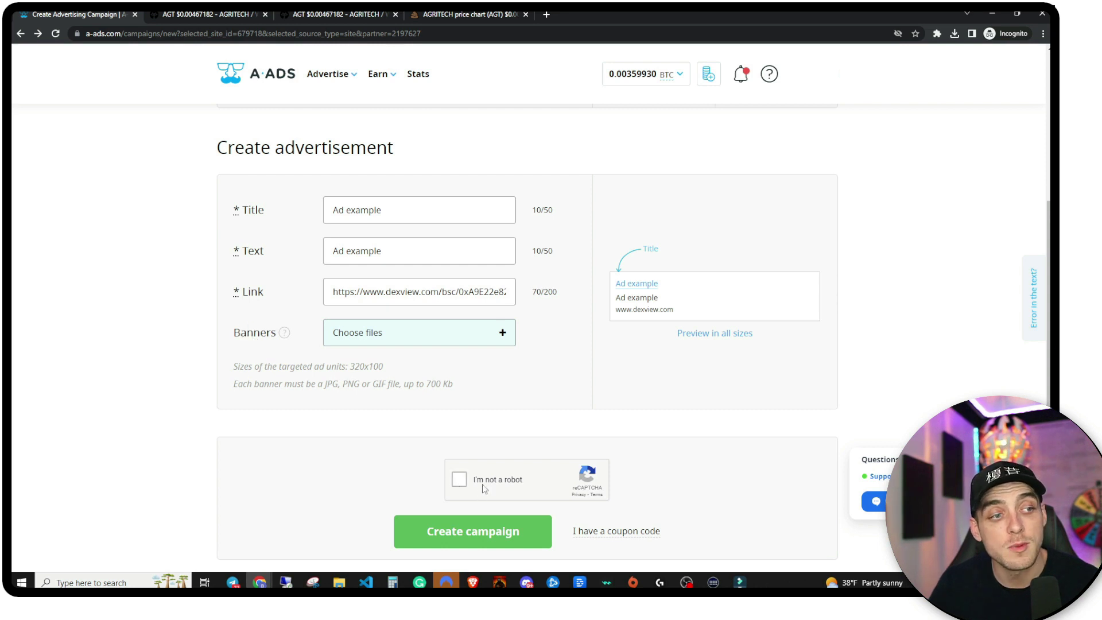
# - Pass the I'm not a robot check by marking the bus and bicycle captcha squares
pyautogui.click(458, 481)
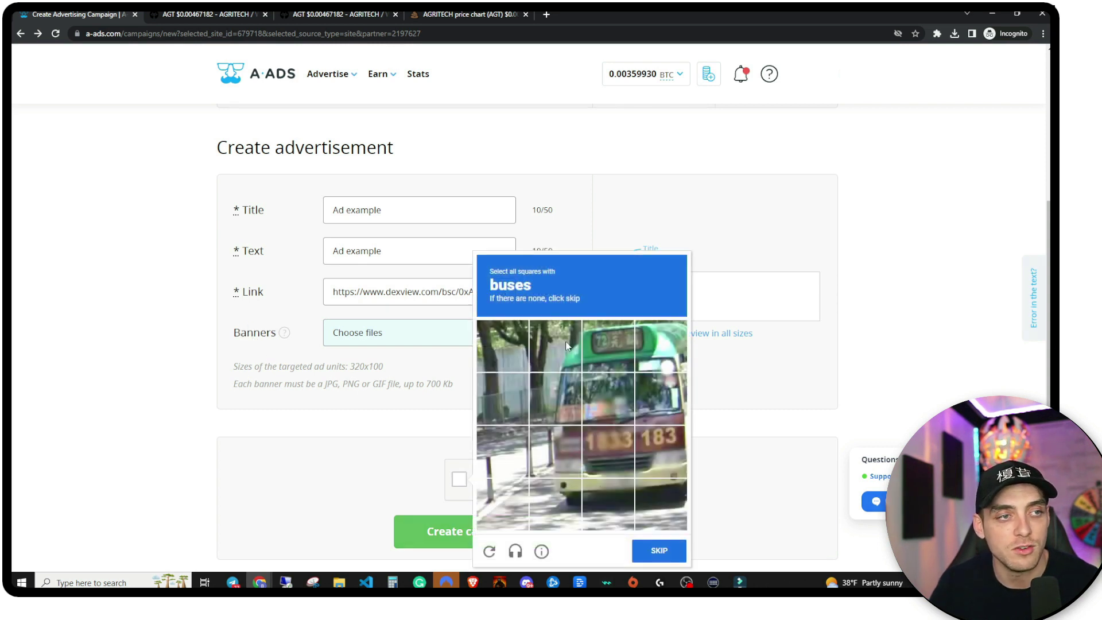
pyautogui.click(600, 456)
pyautogui.click(608, 398)
pyautogui.click(612, 352)
pyautogui.click(660, 346)
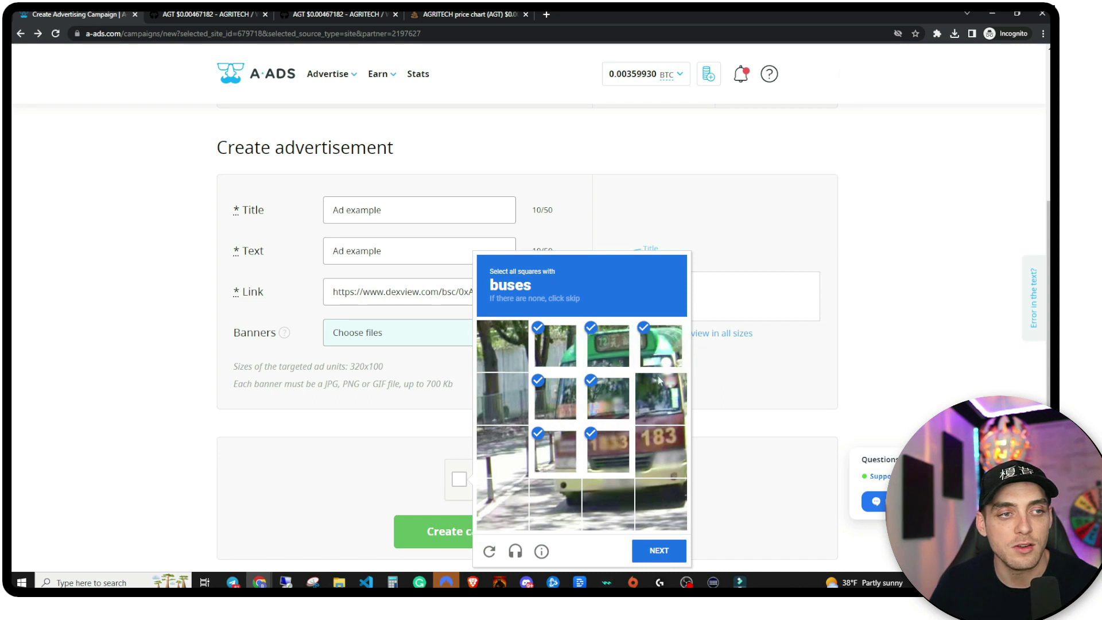
pyautogui.click(660, 399)
pyautogui.click(598, 497)
pyautogui.click(545, 499)
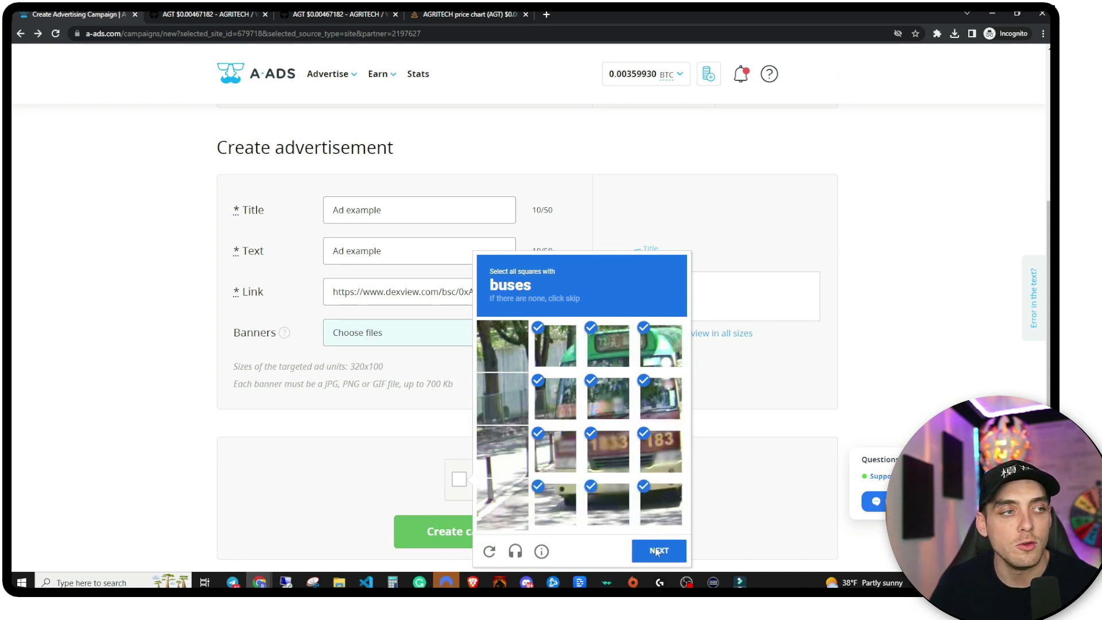
pyautogui.click(657, 553)
pyautogui.click(505, 398)
pyautogui.click(505, 450)
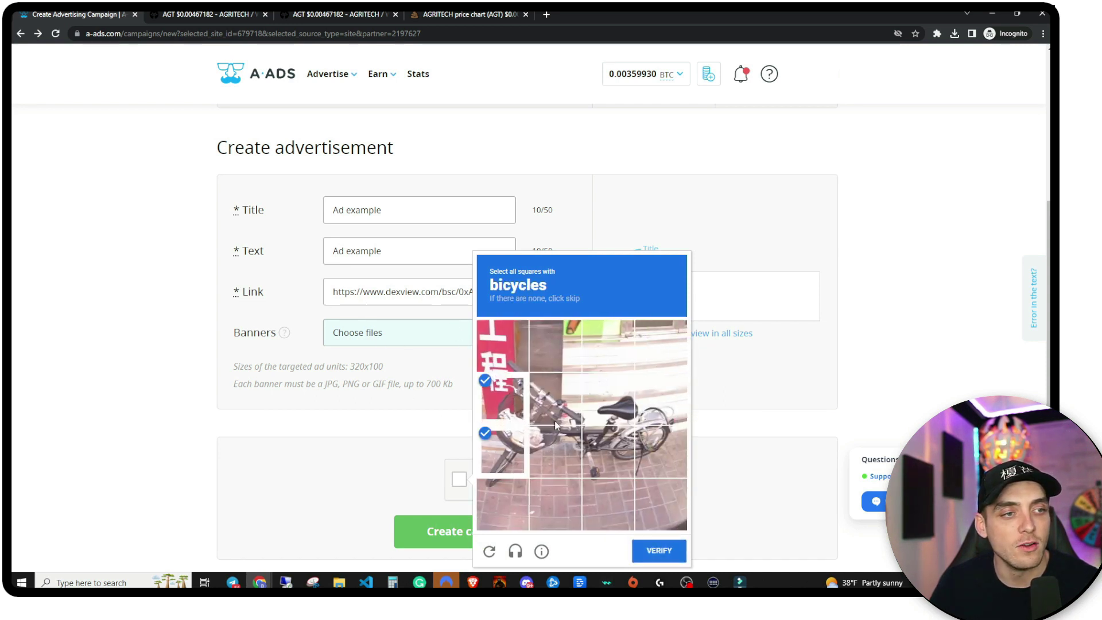
pyautogui.click(556, 405)
pyautogui.click(556, 452)
pyautogui.click(607, 452)
pyautogui.click(661, 400)
pyautogui.click(660, 452)
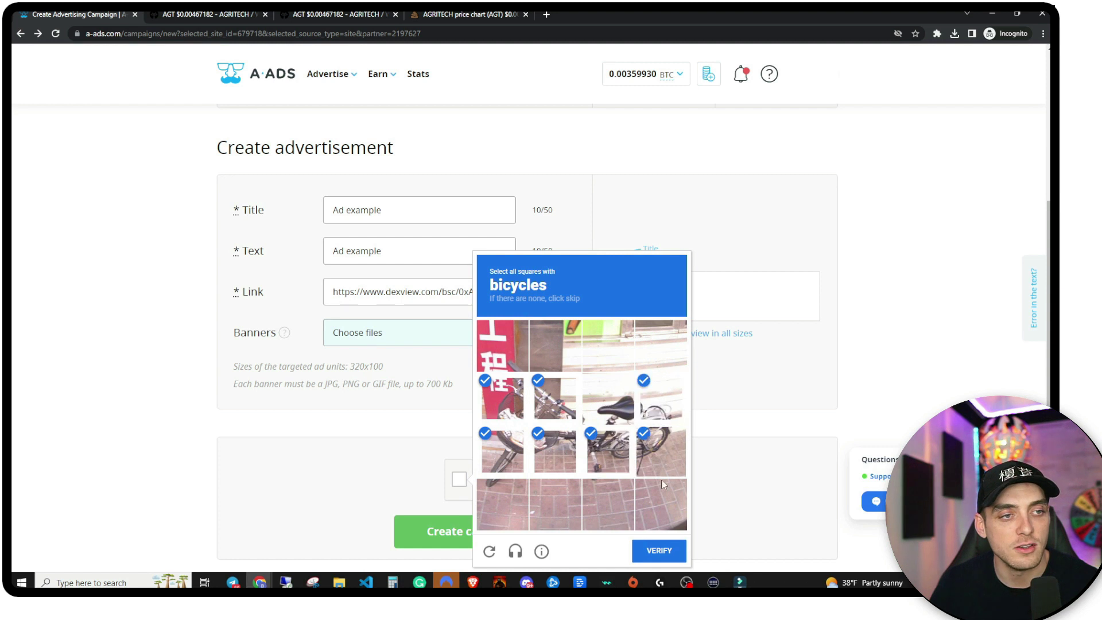
pyautogui.click(663, 552)
# - Finish the motorcycle captcha grids and submit Create campaign
pyautogui.click(512, 448)
pyautogui.click(555, 452)
pyautogui.click(608, 451)
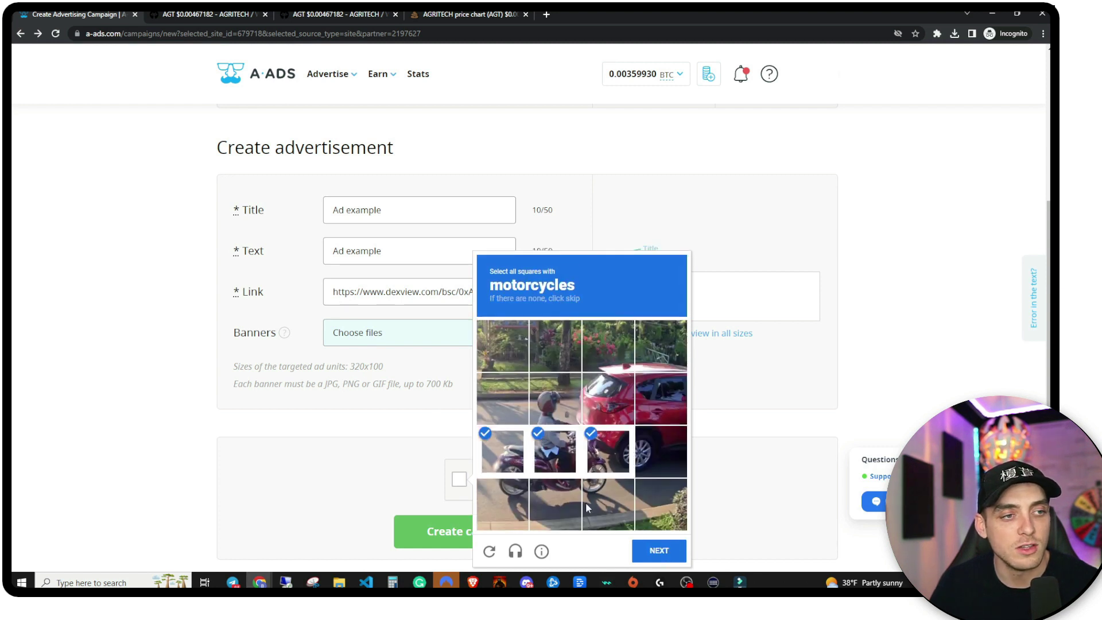
pyautogui.click(659, 550)
pyautogui.click(562, 416)
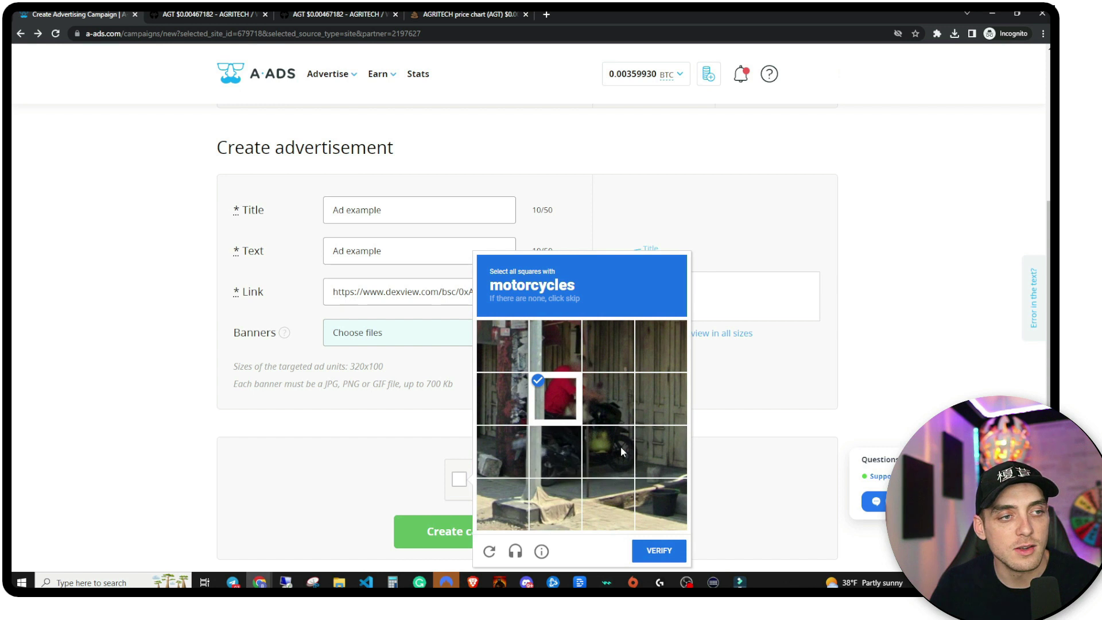
pyautogui.click(621, 446)
pyautogui.click(607, 399)
pyautogui.click(659, 551)
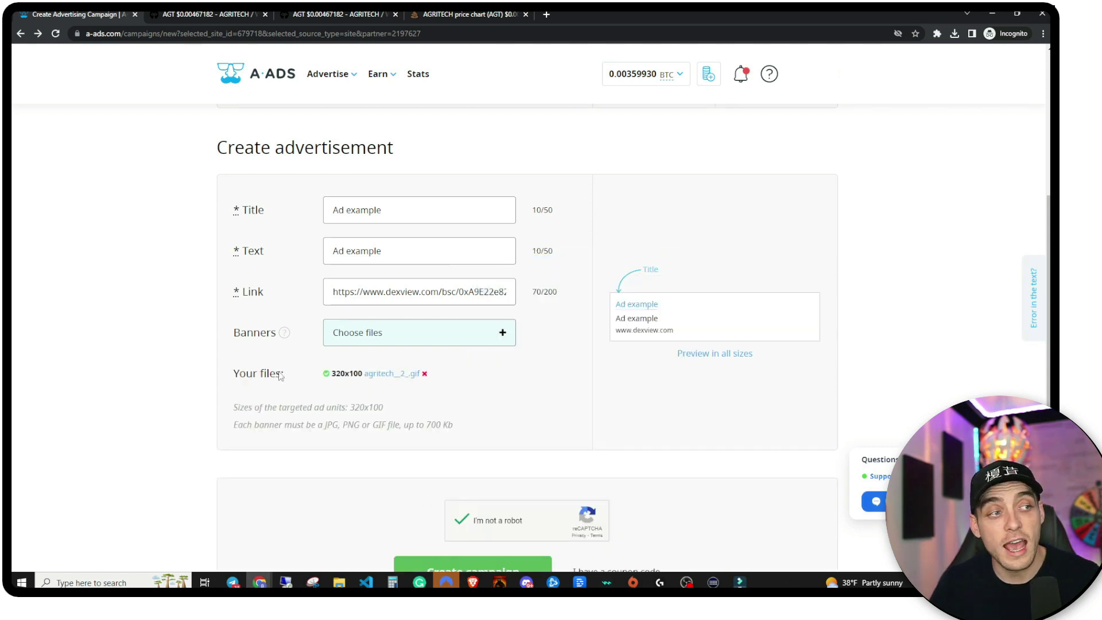
pyautogui.scroll(-2, 396, 327)
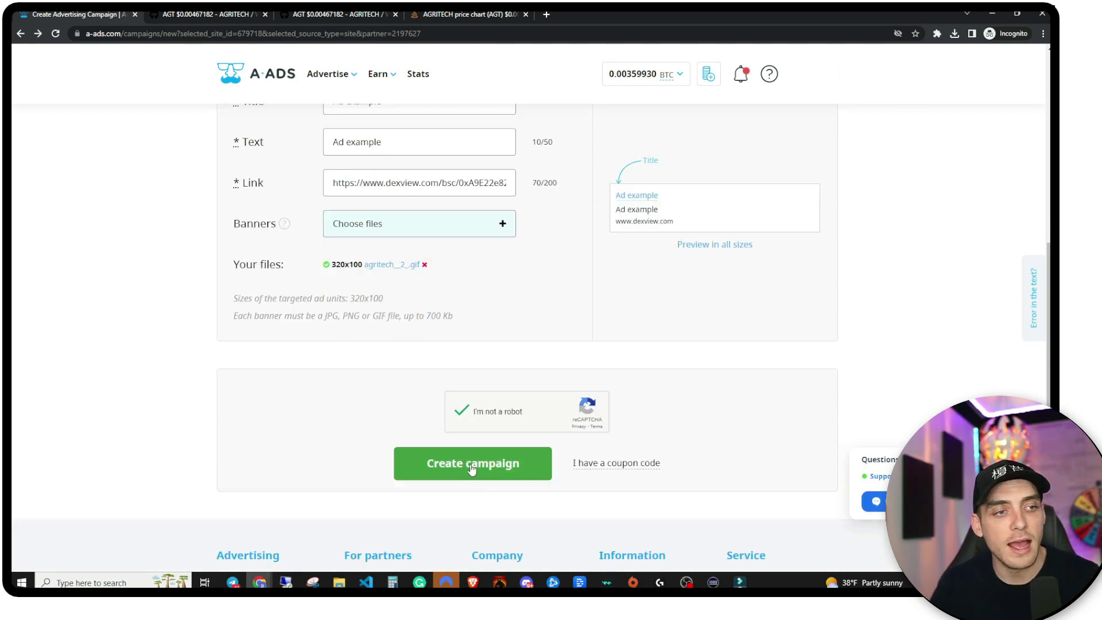
pyautogui.click(471, 468)
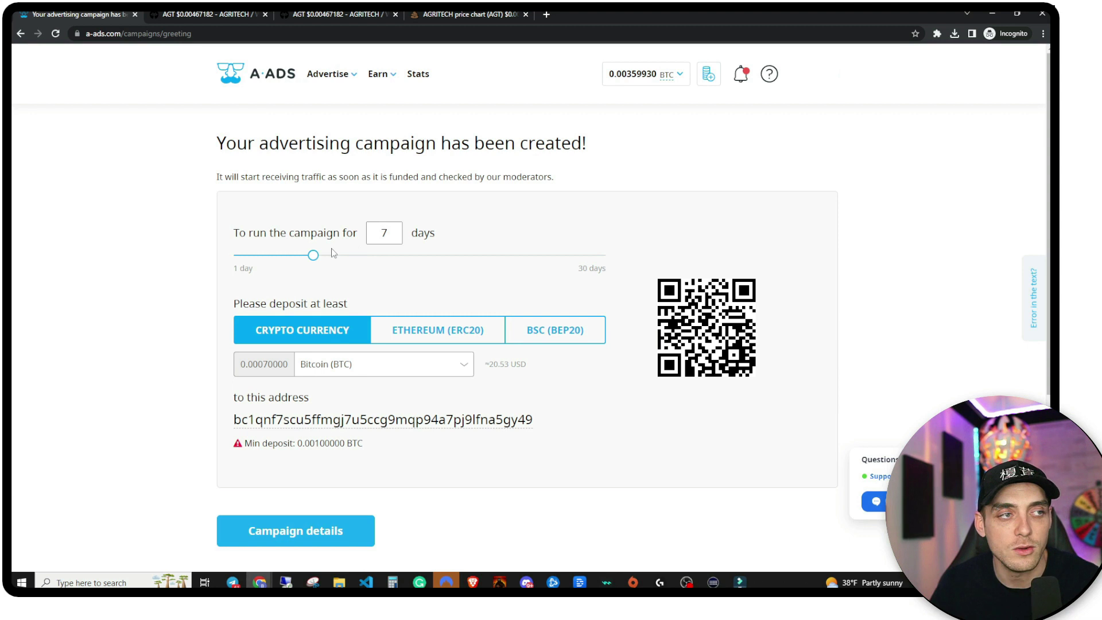
# - Extend the campaign run from 7 to 14 days, raising the deposit to 0.0014 BTC
pyautogui.moveTo(313, 259); pyautogui.dragTo(400, 267)
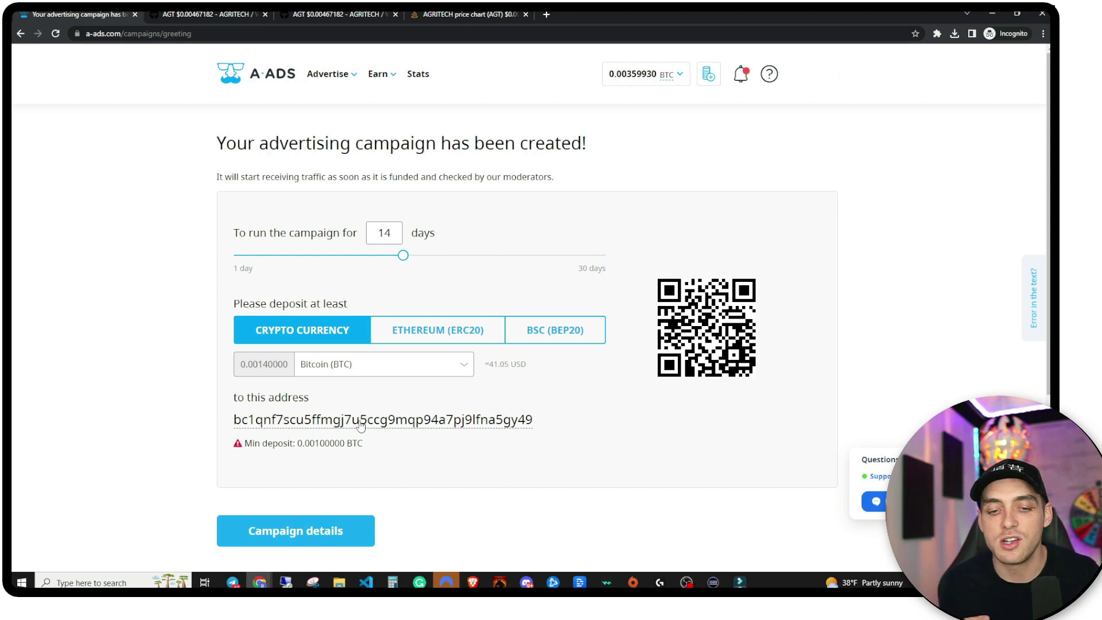
pyautogui.click(445, 15)
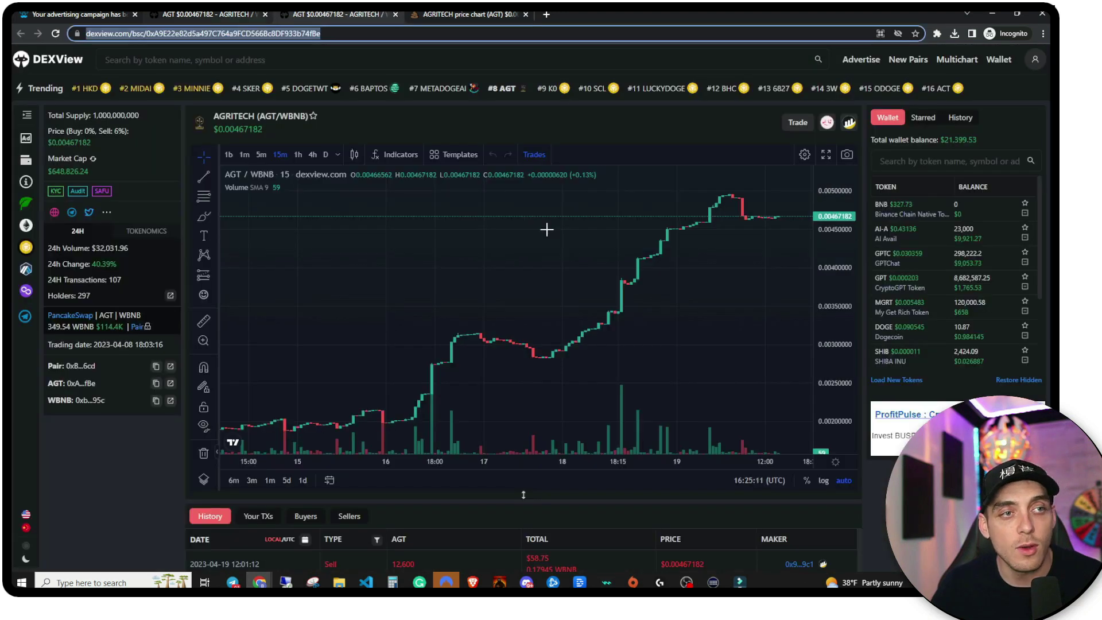
pyautogui.scroll(-2, 547, 229)
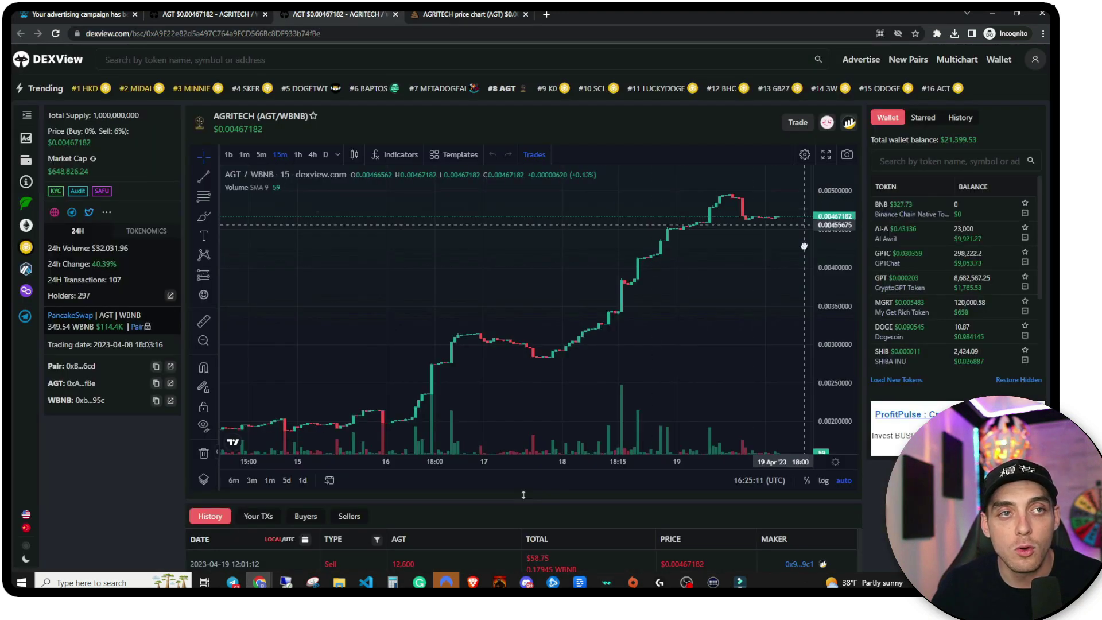
pyautogui.scroll(-2, 543, 226)
pyautogui.scroll(-2, 534, 221)
pyautogui.scroll(-2, 623, 301)
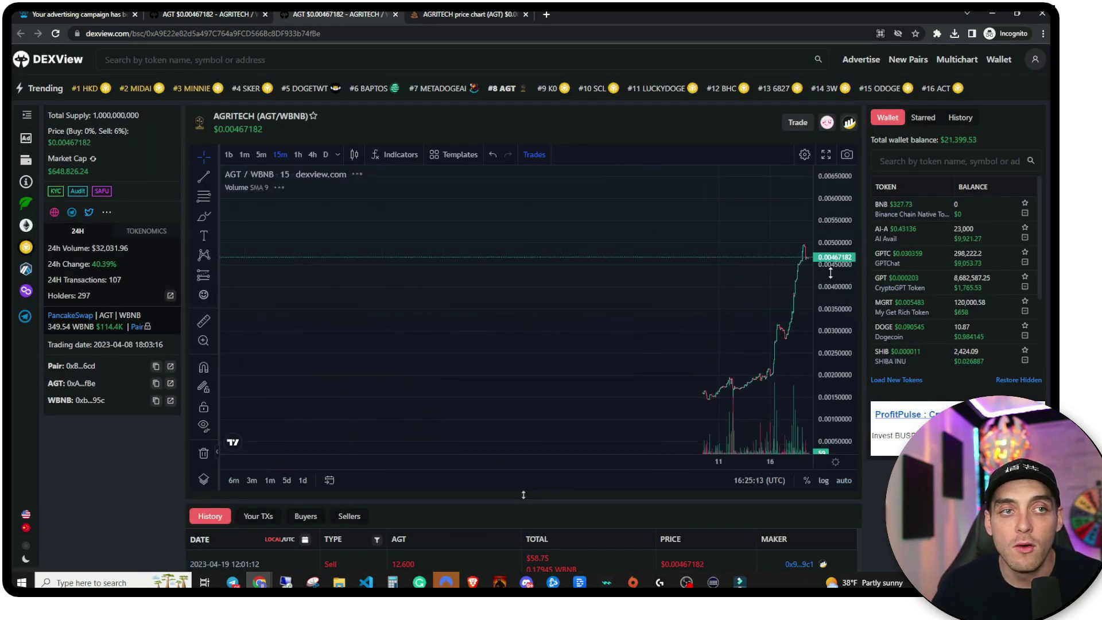
pyautogui.scroll(1, 741, 371)
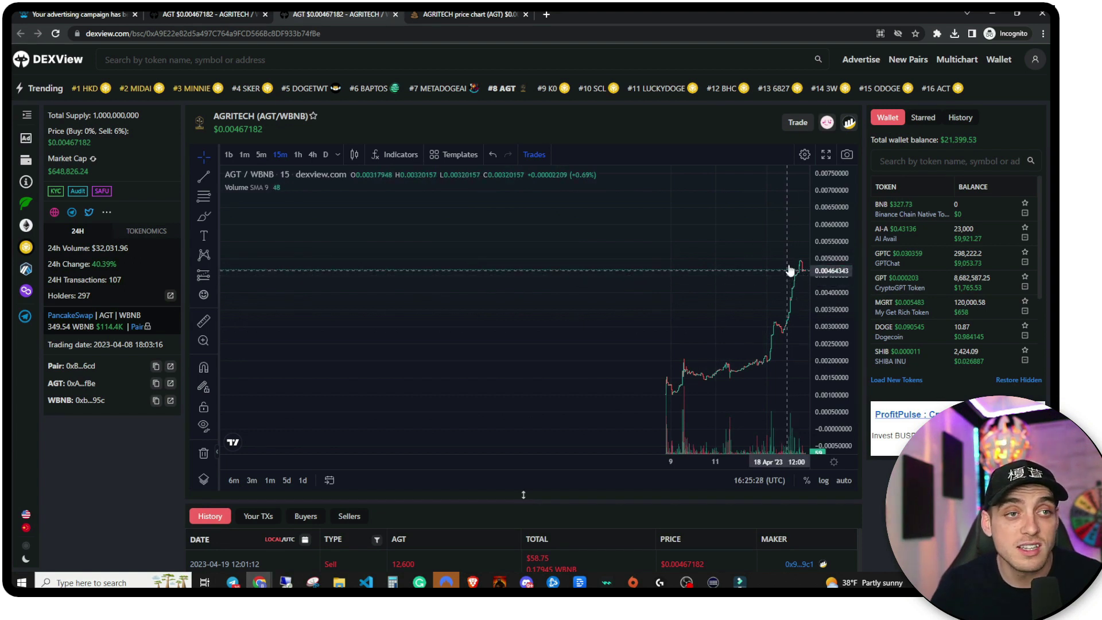
pyautogui.moveTo(793, 269)
pyautogui.mouseDown()
pyautogui.moveTo(724, 285)
pyautogui.moveTo(655, 281)
pyautogui.mouseUp()
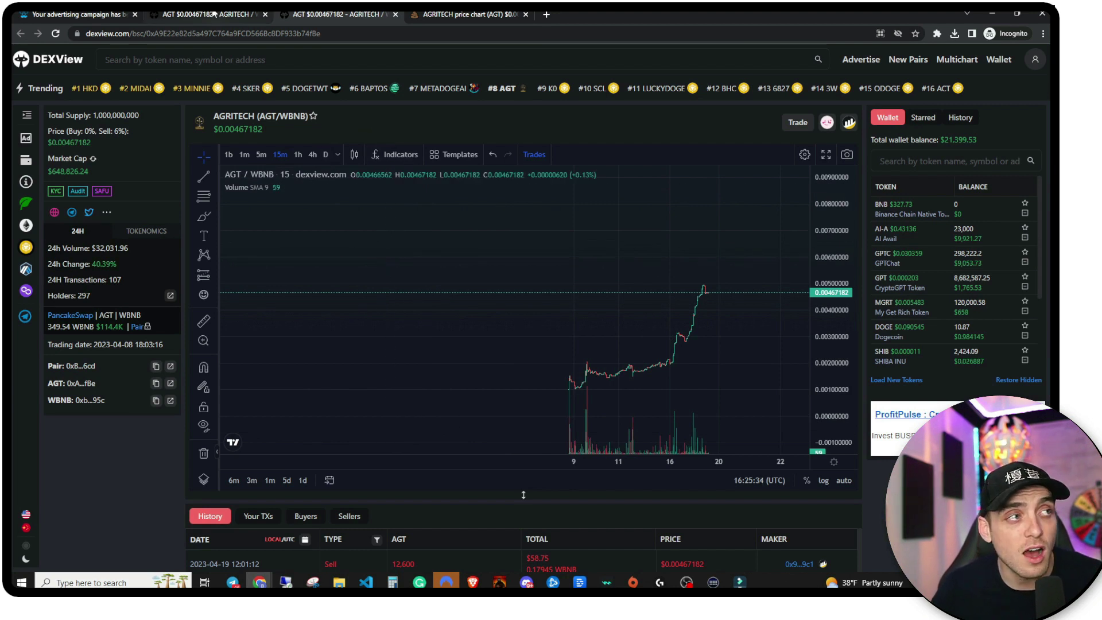
pyautogui.click(74, 15)
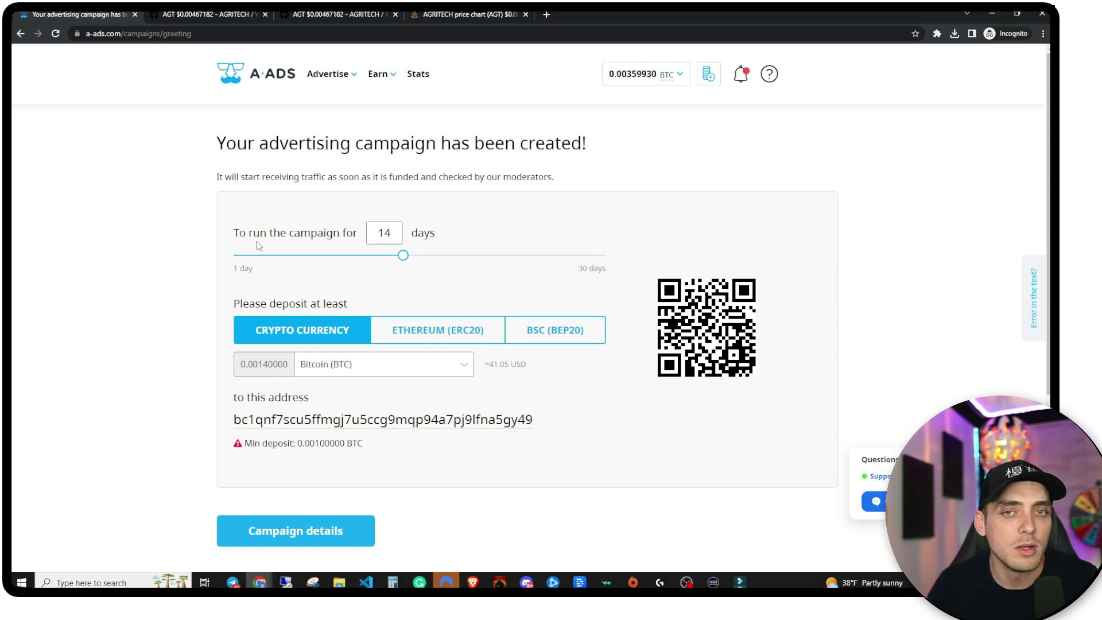
pyautogui.moveTo(233, 399); pyautogui.dragTo(298, 401)
pyautogui.click(299, 401)
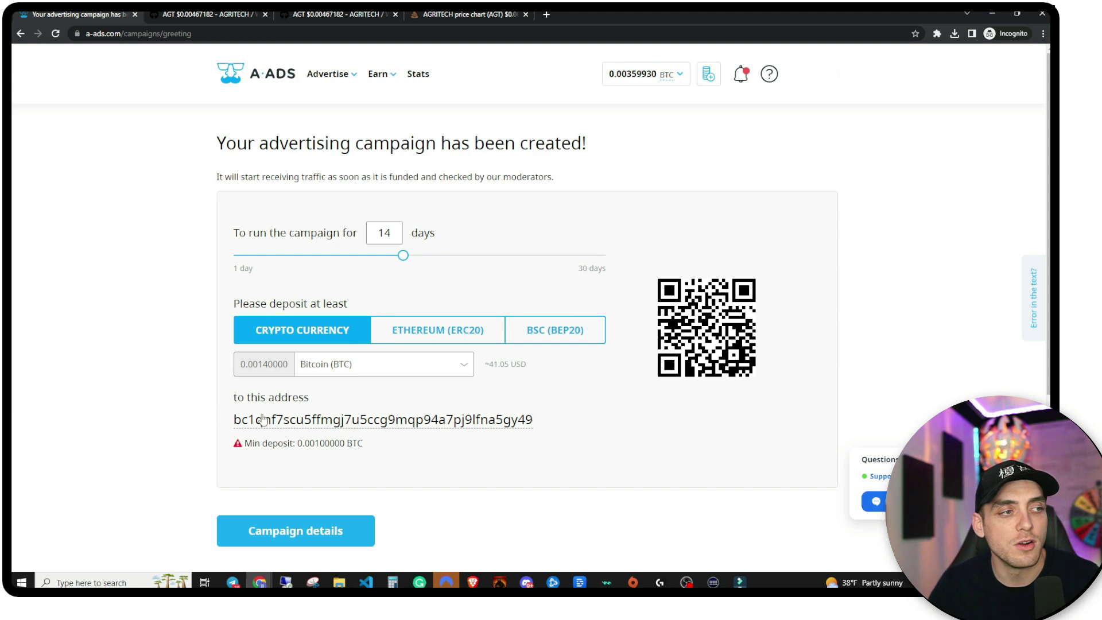
pyautogui.click(435, 332)
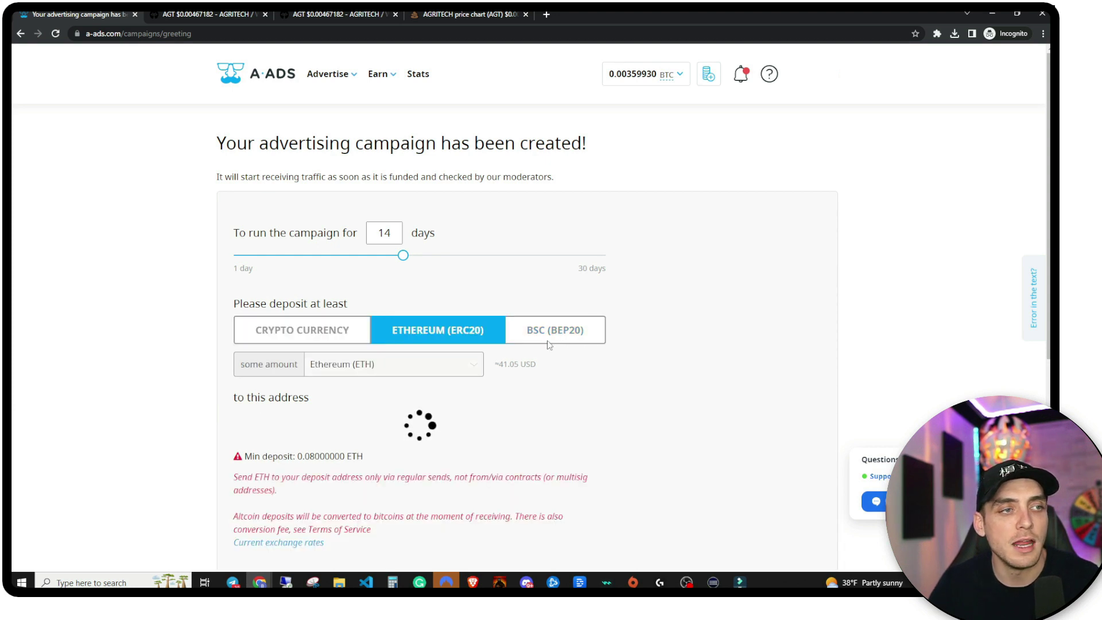
pyautogui.click(550, 341)
pyautogui.click(295, 339)
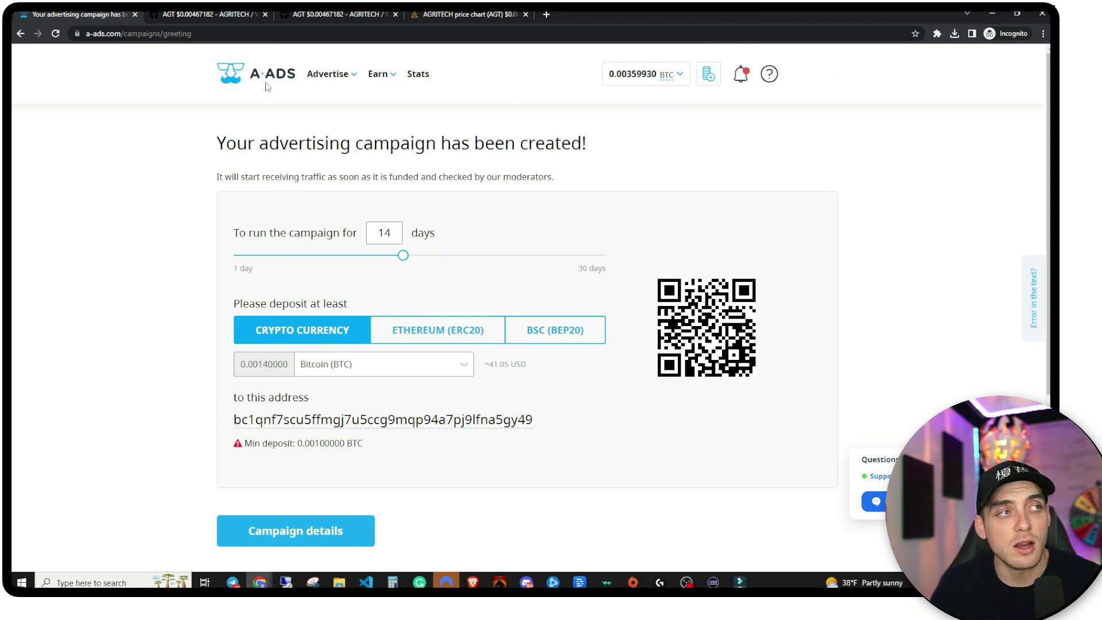
pyautogui.click(122, 34)
pyautogui.moveTo(149, 35); pyautogui.dragTo(113, 35)
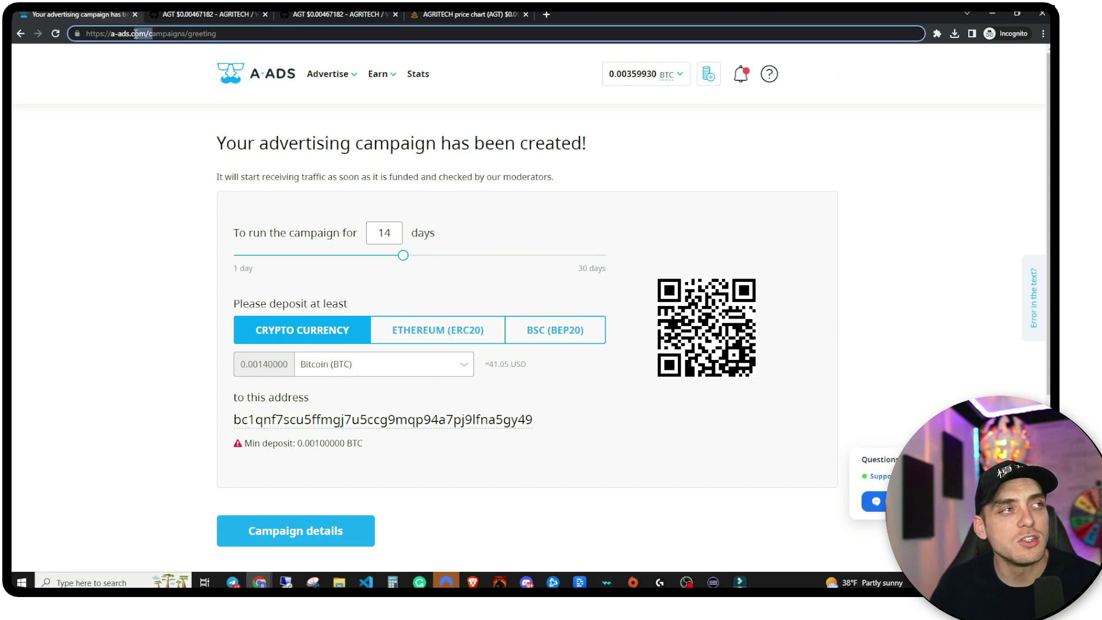
pyautogui.click(112, 35)
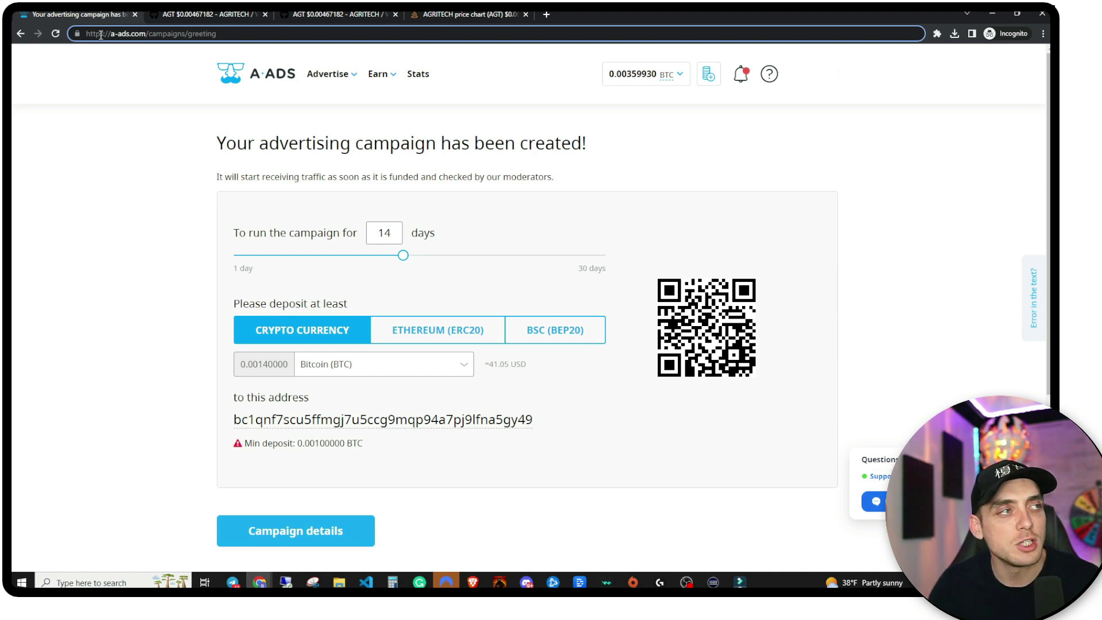
pyautogui.moveTo(108, 35); pyautogui.dragTo(141, 35)
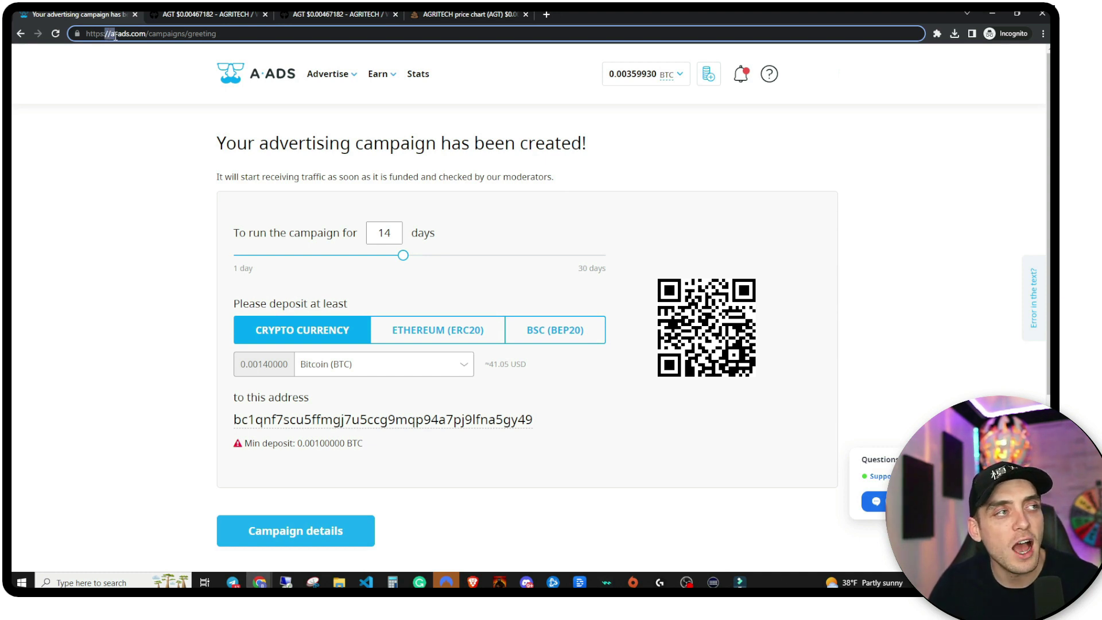
pyautogui.click(148, 34)
pyautogui.moveTo(114, 35); pyautogui.dragTo(142, 34)
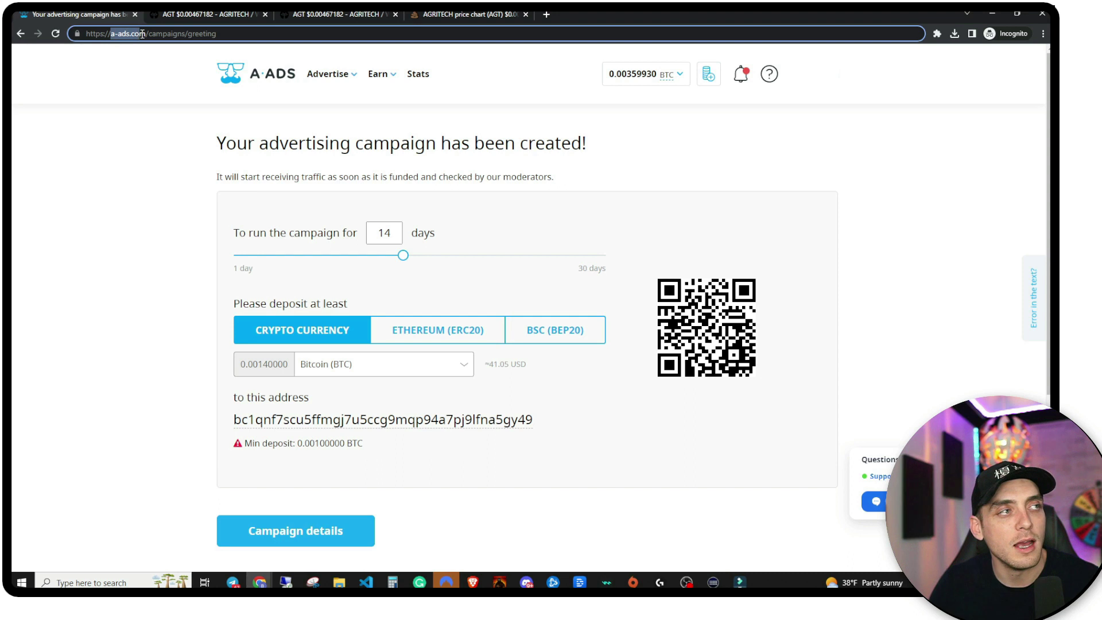
pyautogui.click(144, 35)
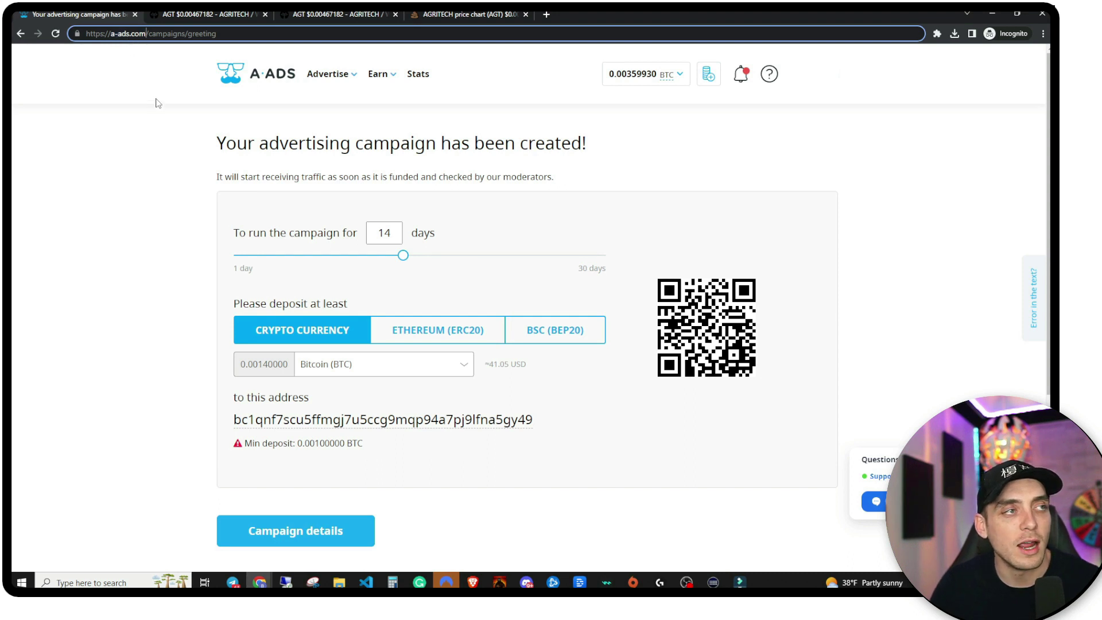